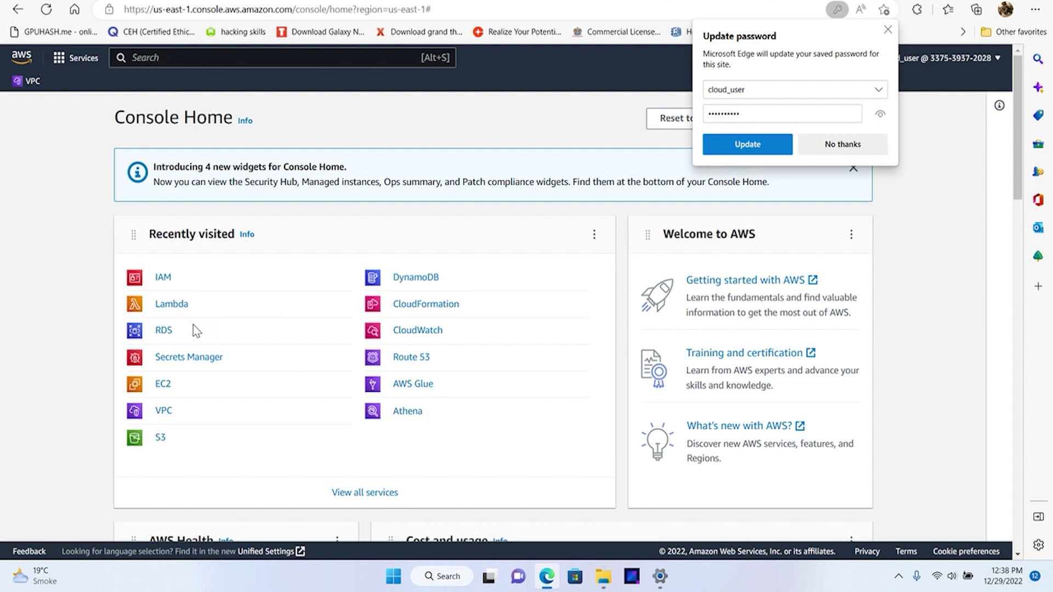
Glance at the lab diagram tab, then return to S3 and start a new bucket.
key("ctrl+Tab")
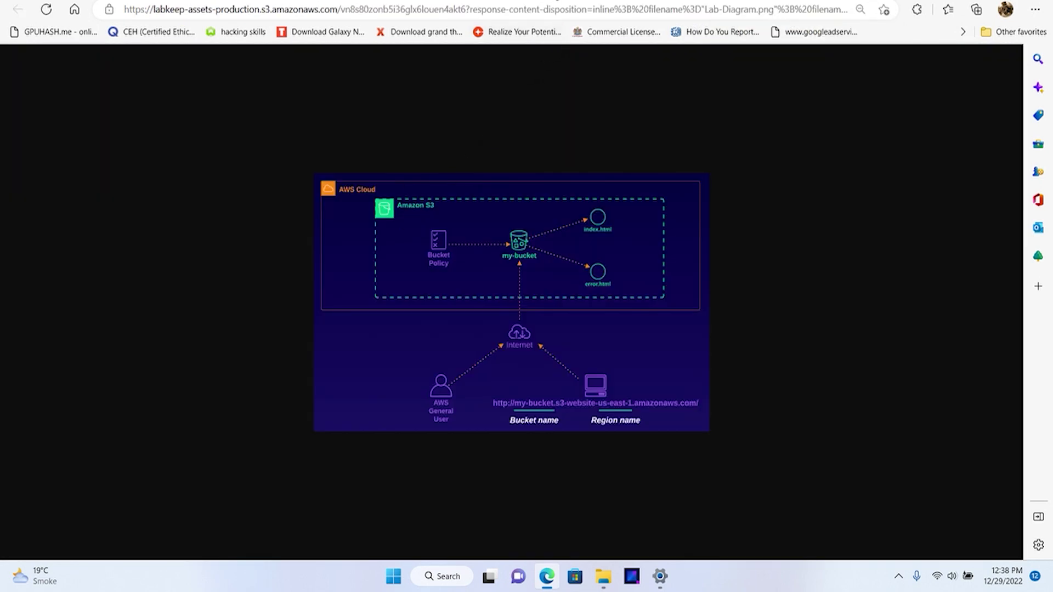
key("ctrl+Tab")
key("ctrl+Tab")
key("ctrl+Tab")
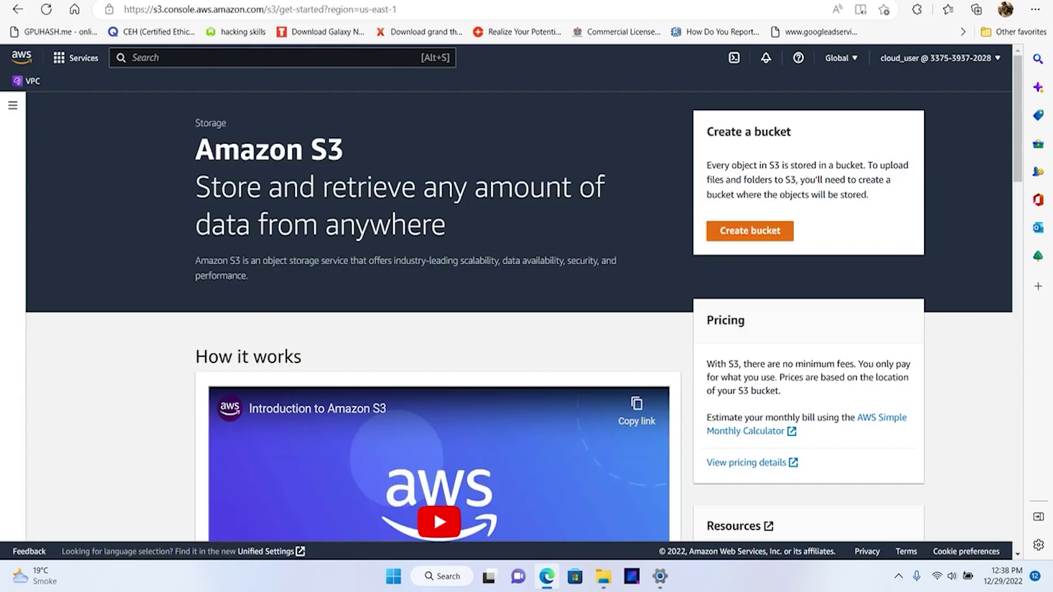
scroll(650, 259, "down", 4)
scroll(649, 259, "down", 3)
scroll(649, 258, "up", 3)
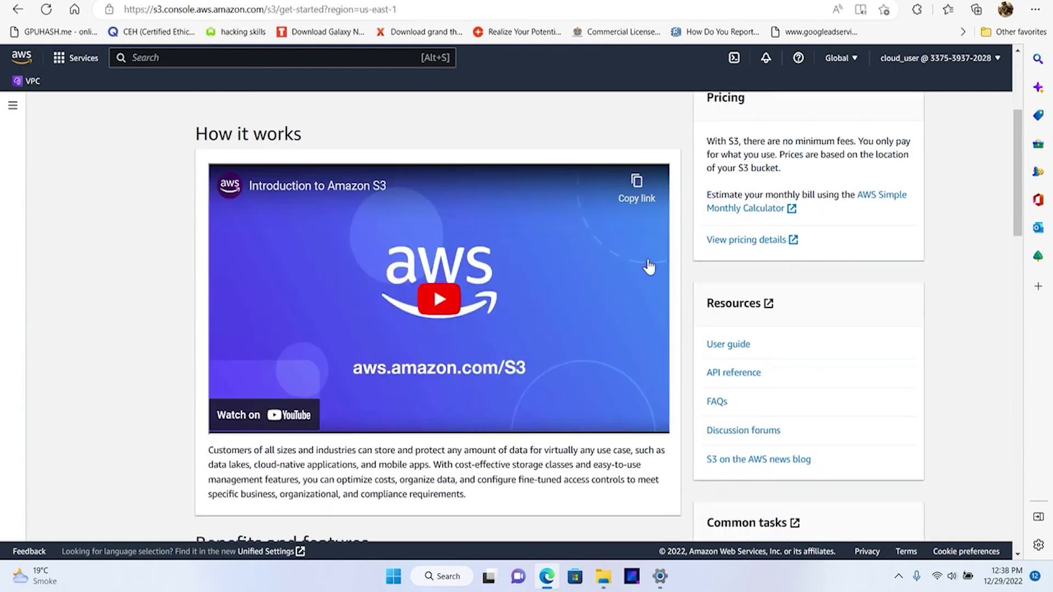
scroll(586, 244, "up", 4)
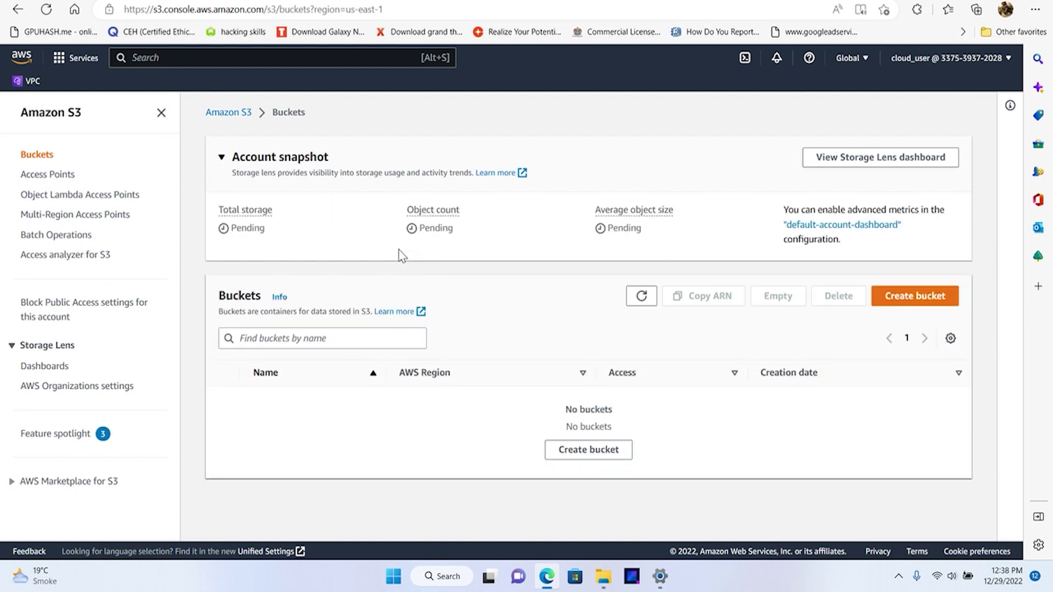
left_click(905, 304)
Name the bucket websites3894562 in US East (N. Virginia), checking the lab diagram briefly.
left_click(245, 269)
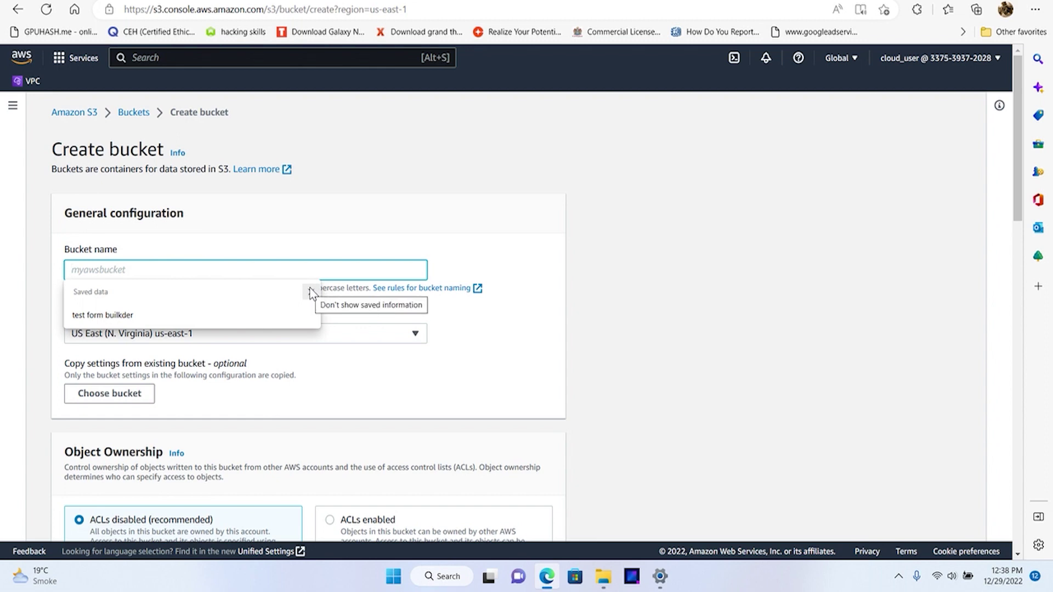
type("h")
key("BackSpace")
type("websites3")
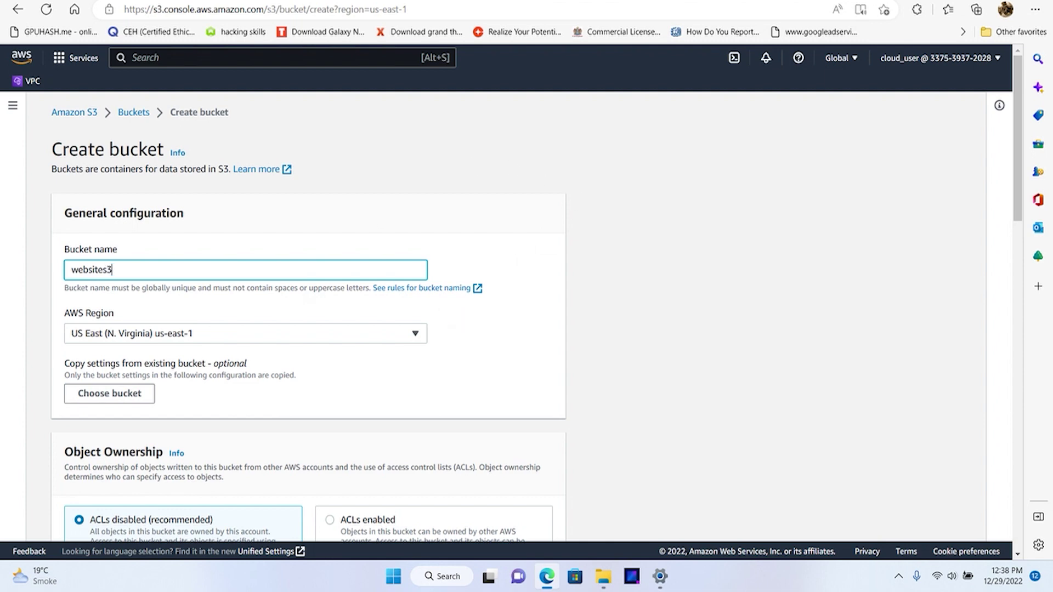
type("894562")
key("ctrl+Tab")
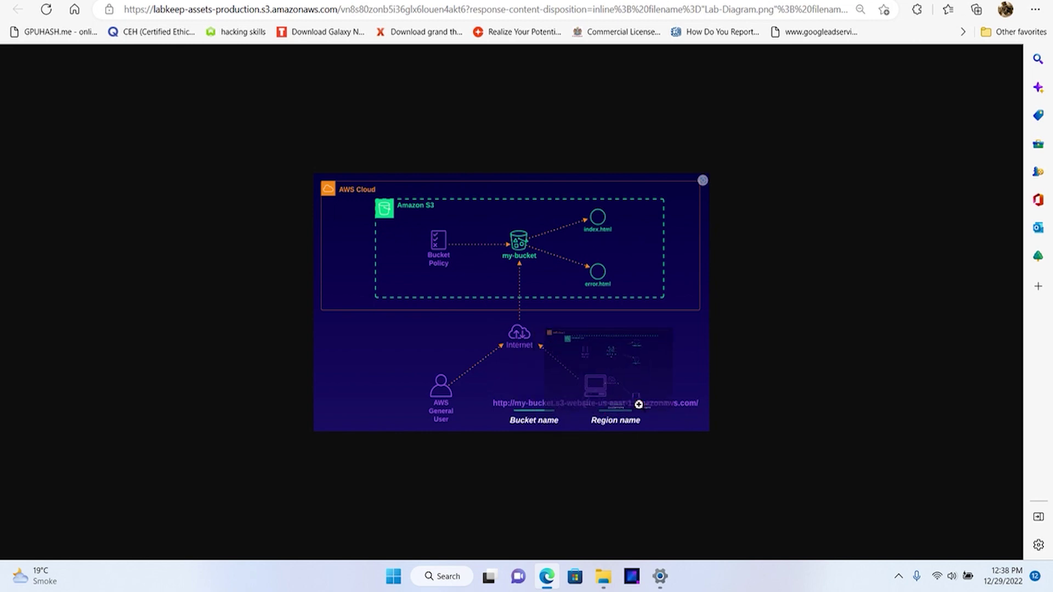
key("ctrl+Tab")
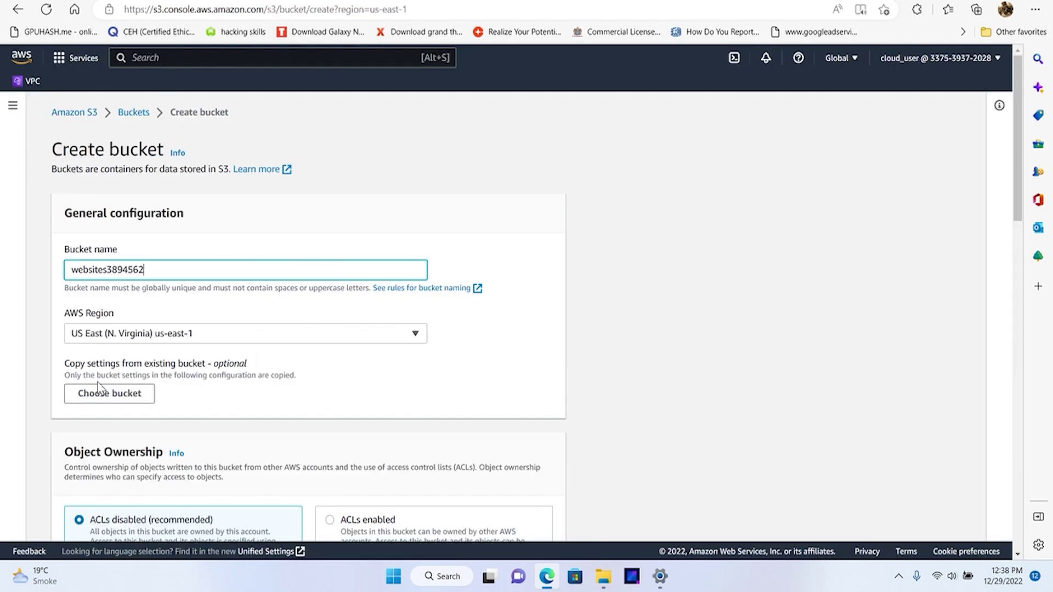
scroll(99, 385, "down", 3)
scroll(99, 385, "down", 3)
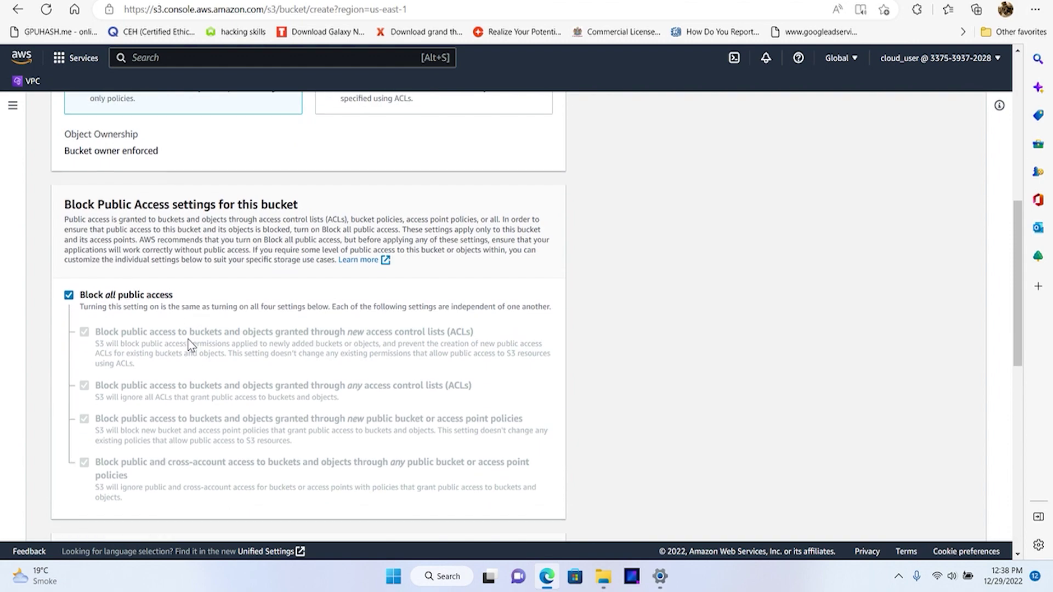
Turn off Block all public access, acknowledge the warning, and create websites3894562.
left_click(69, 283)
scroll(71, 287, "down", 3)
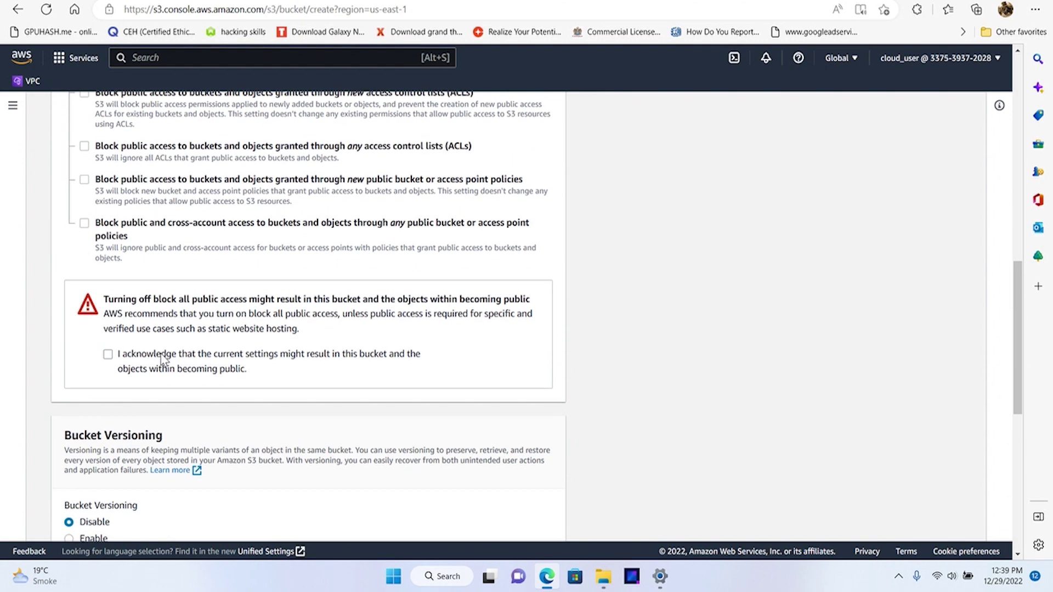
left_click(108, 350)
scroll(173, 369, "down", 4)
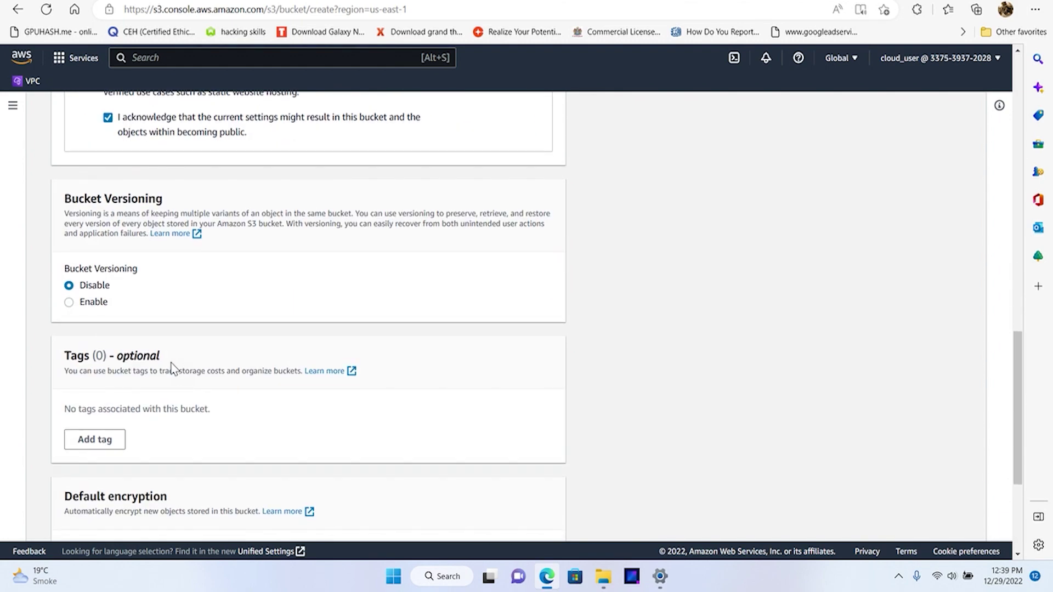
scroll(146, 396, "down", 5)
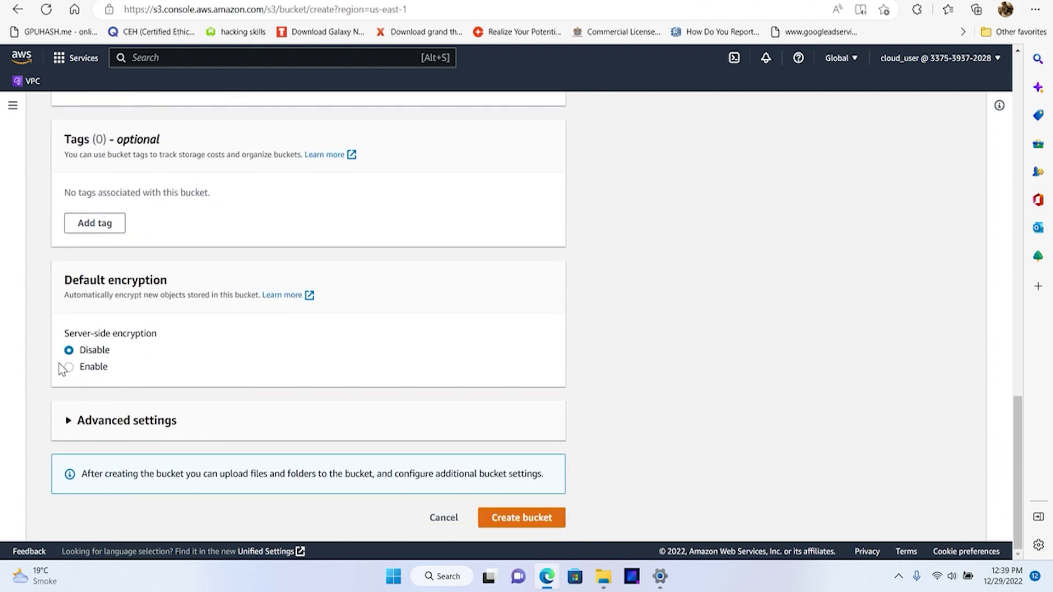
left_click(520, 520)
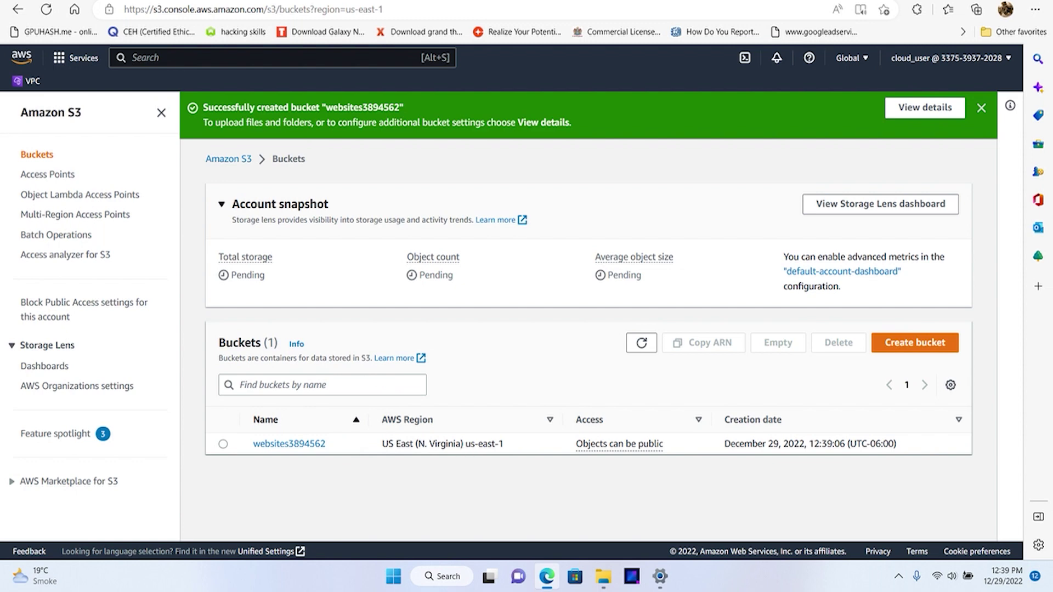
Queue error.html and index.html from the s3 website folder for upload to websites3894562.
left_click(311, 446)
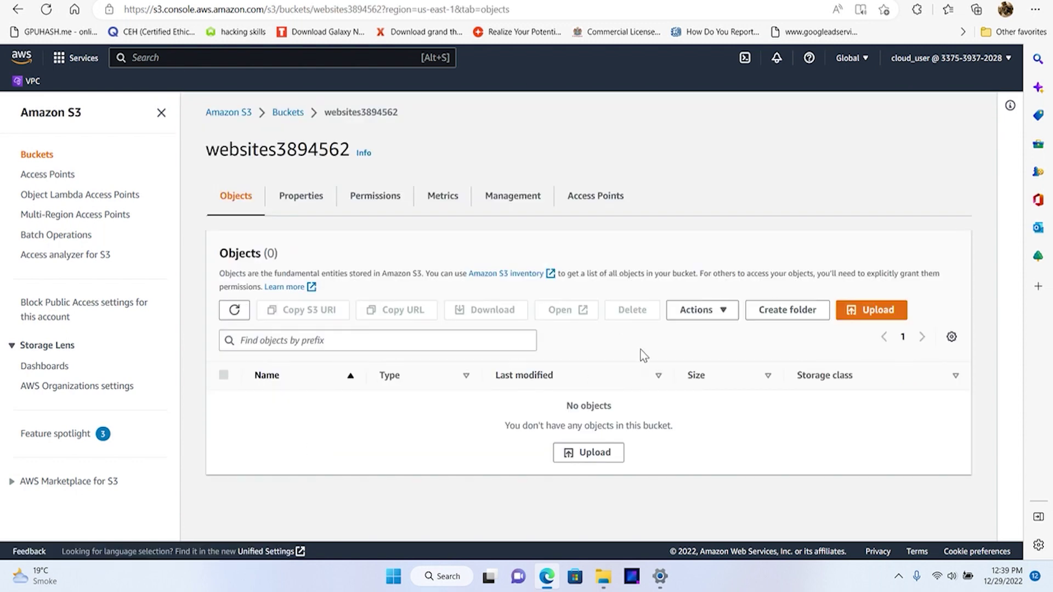
left_click(873, 309)
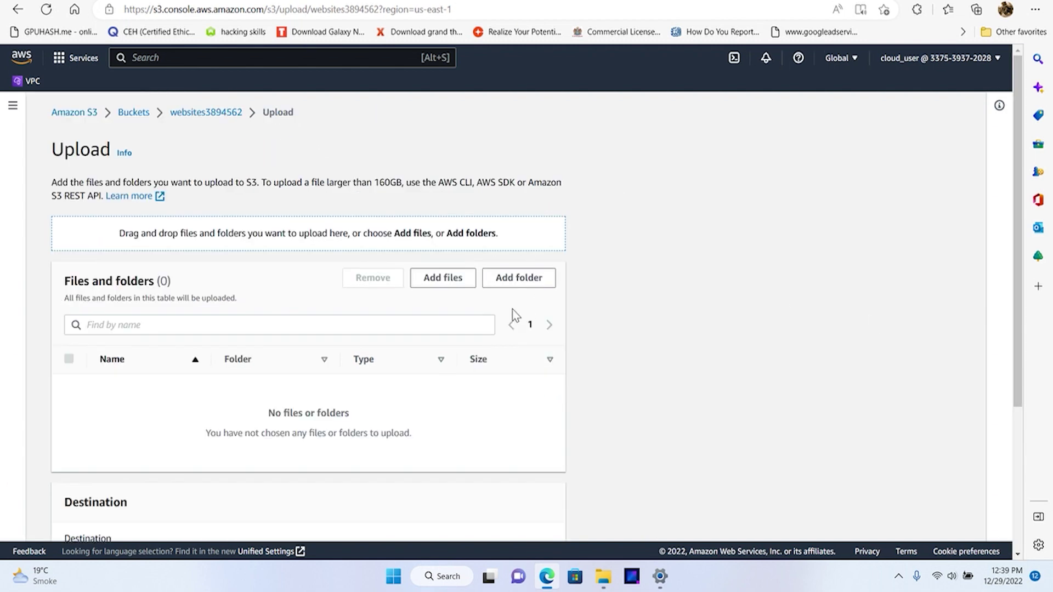
left_click(444, 277)
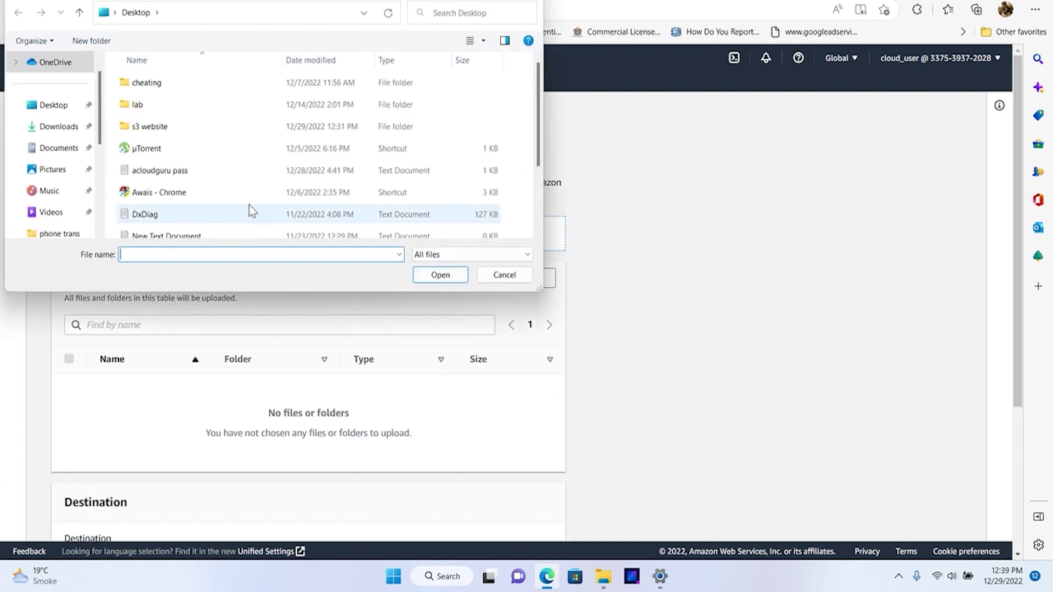
double_click(150, 126)
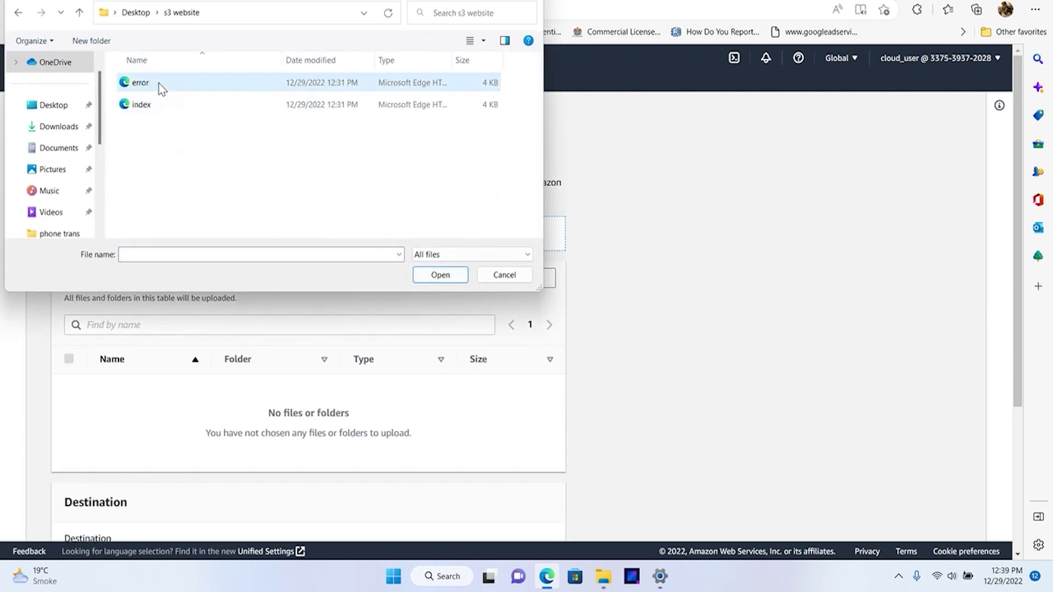
left_click_drag(161, 86, 152, 102)
left_click(440, 275)
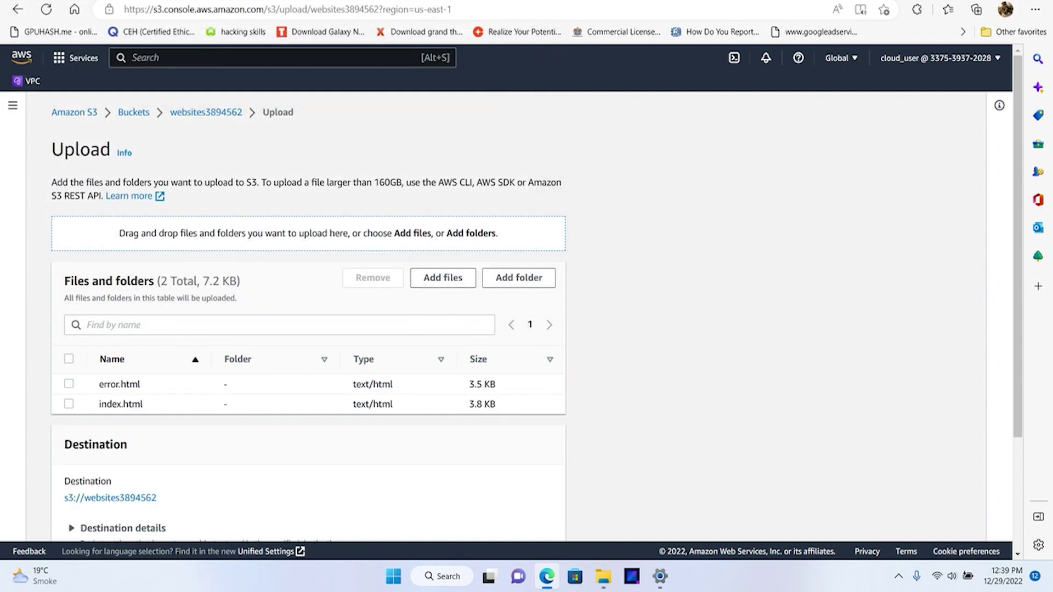
scroll(384, 416, "down", 2)
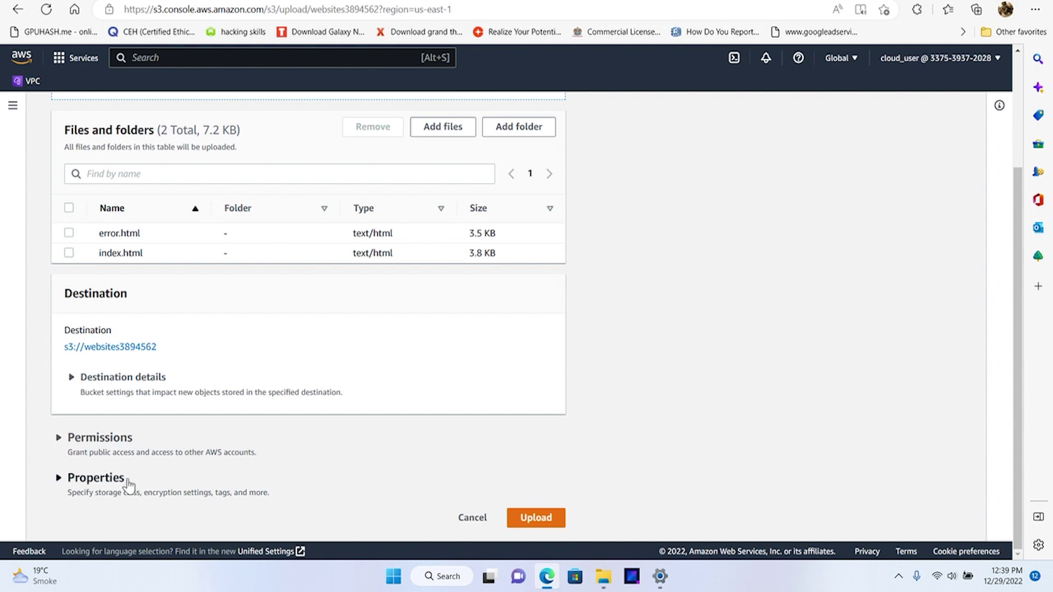
Review the upload permissions and Standard storage properties, then upload both HTML files.
left_click(107, 441)
scroll(121, 457, "down", 1)
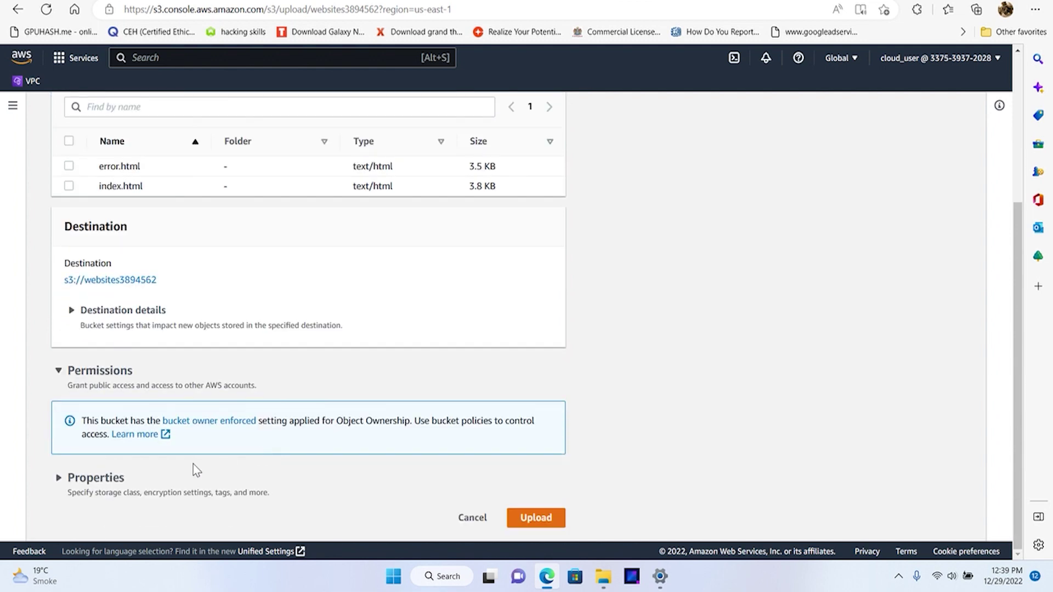
left_click(170, 478)
scroll(170, 479, "down", 3)
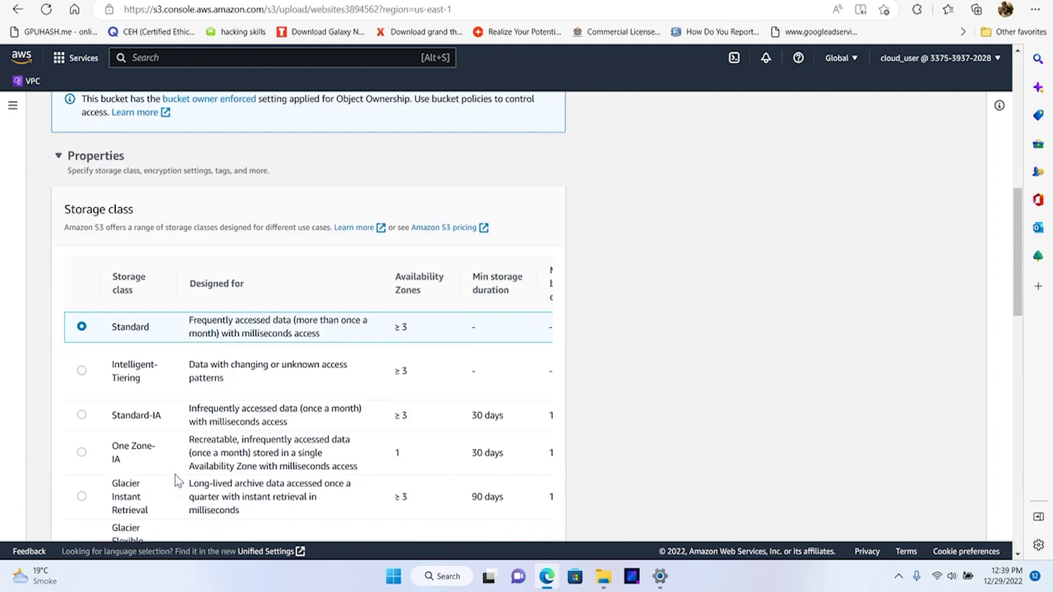
scroll(175, 475, "down", 2)
scroll(211, 363, "down", 3)
scroll(211, 363, "up", 1)
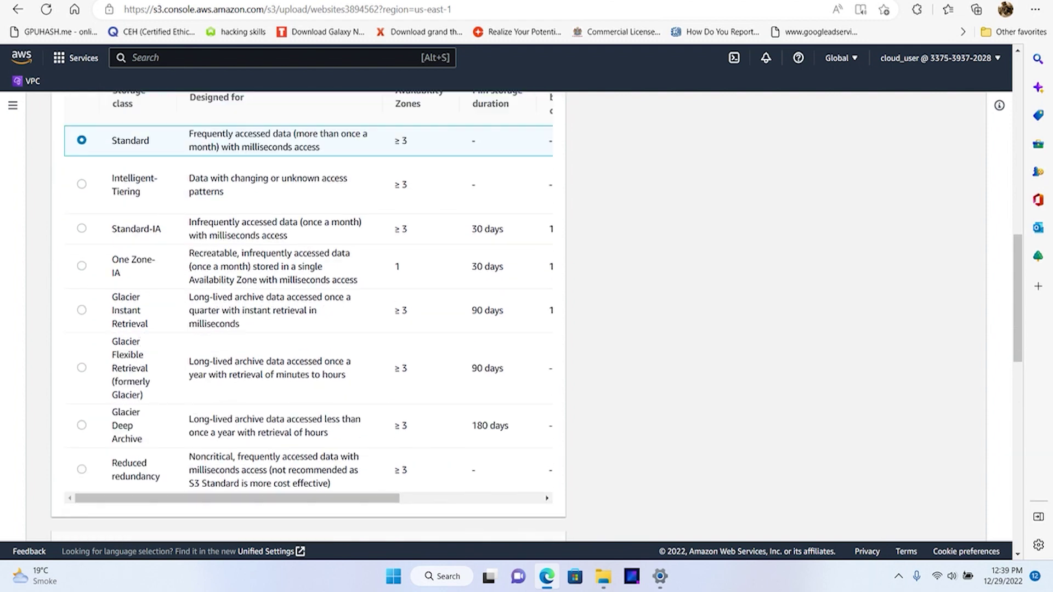
scroll(207, 378, "up", 1)
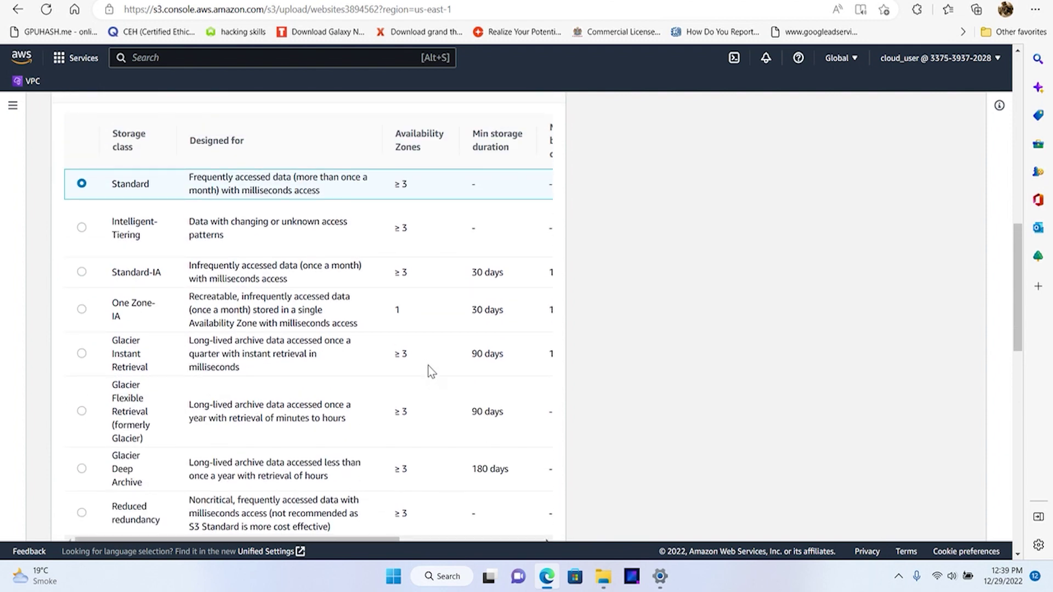
scroll(426, 362, "down", 3)
scroll(425, 362, "up", 2)
scroll(425, 363, "up", 1)
scroll(351, 461, "down", 2)
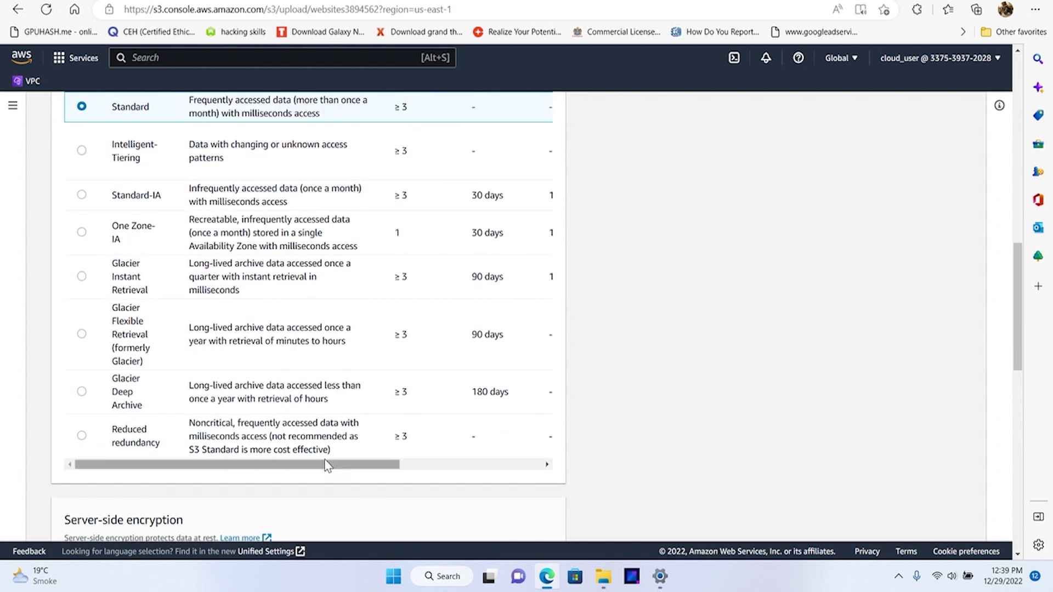
key("ctrl+minus")
key("ctrl+minus")
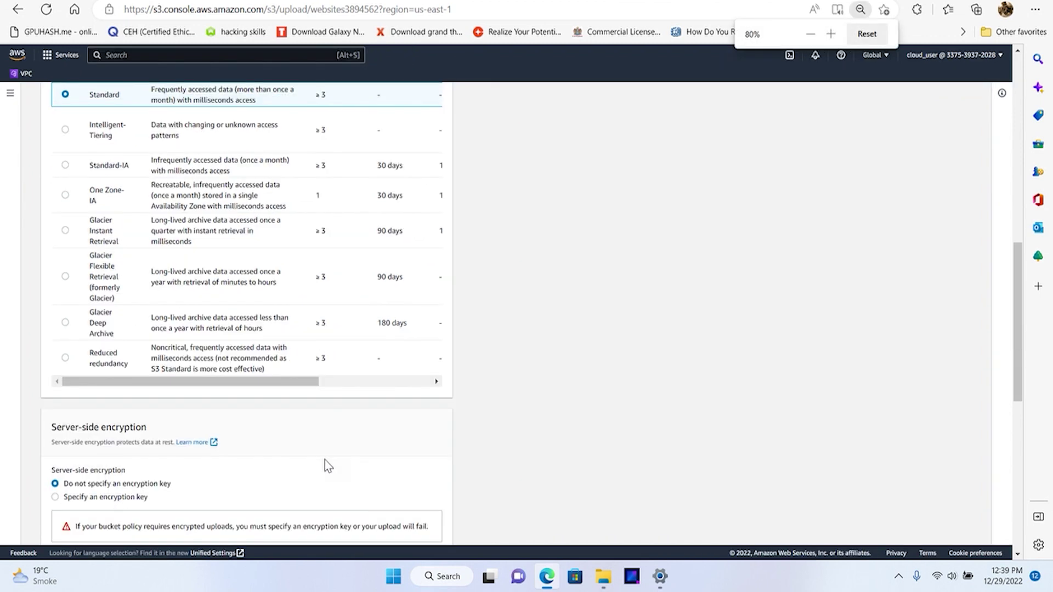
scroll(328, 466, "up", 2)
scroll(300, 471, "up", 1)
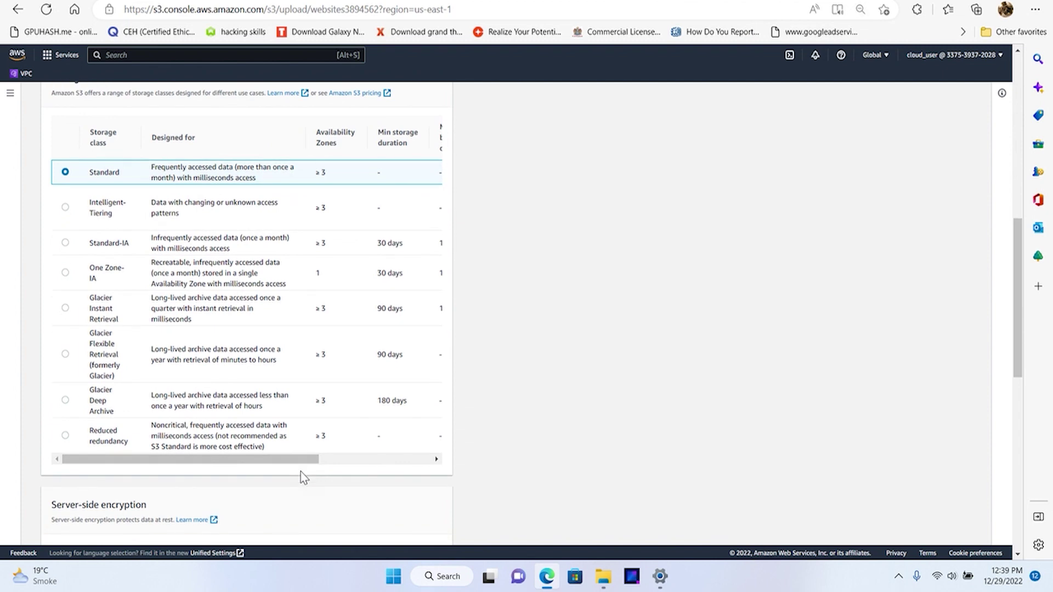
key("ctrl+plus")
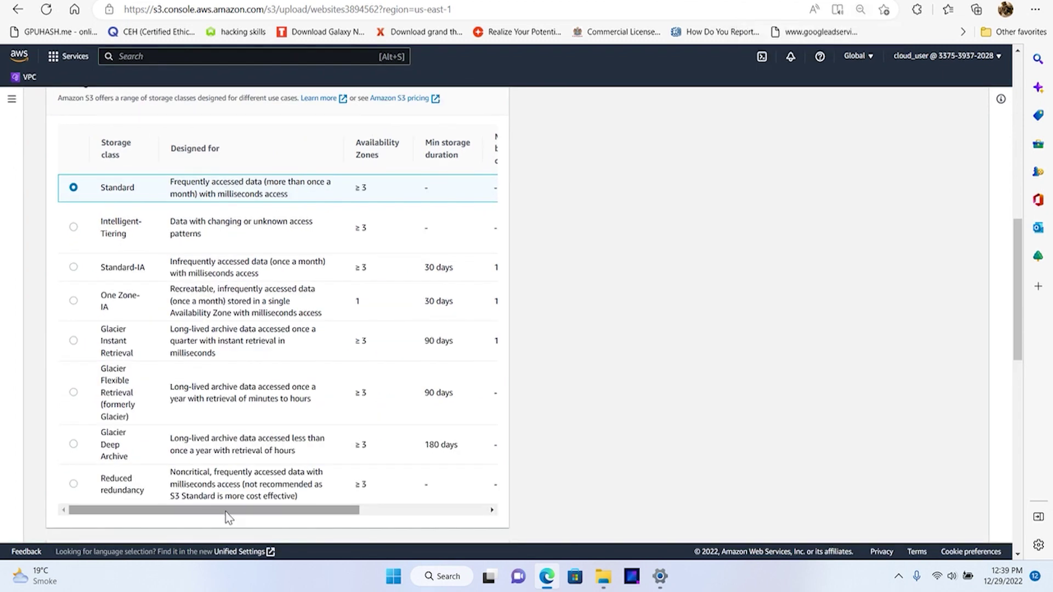
left_click_drag(229, 512, 384, 527)
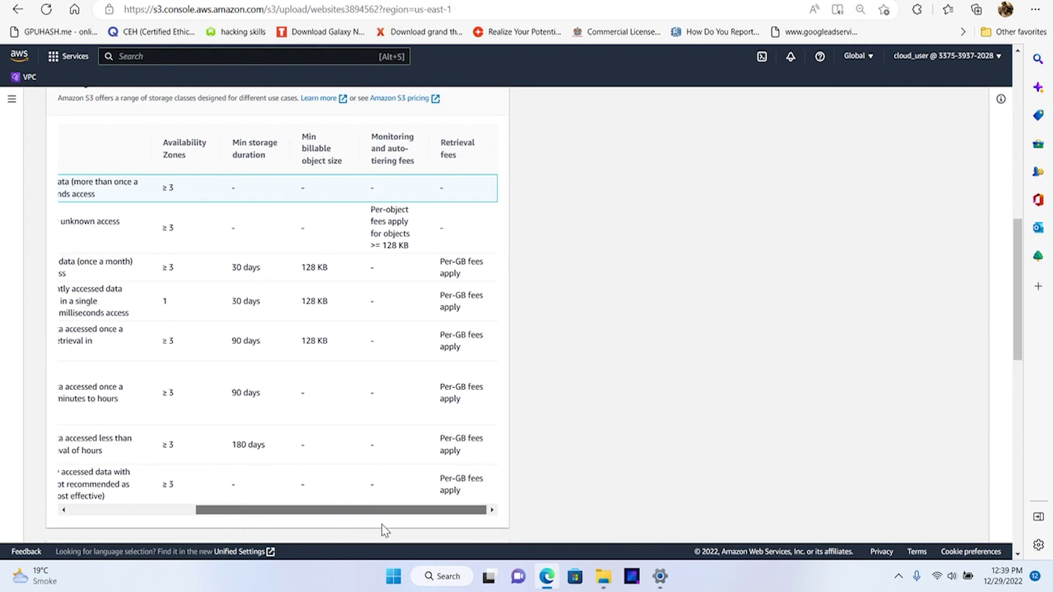
left_click_drag(382, 511, 296, 512)
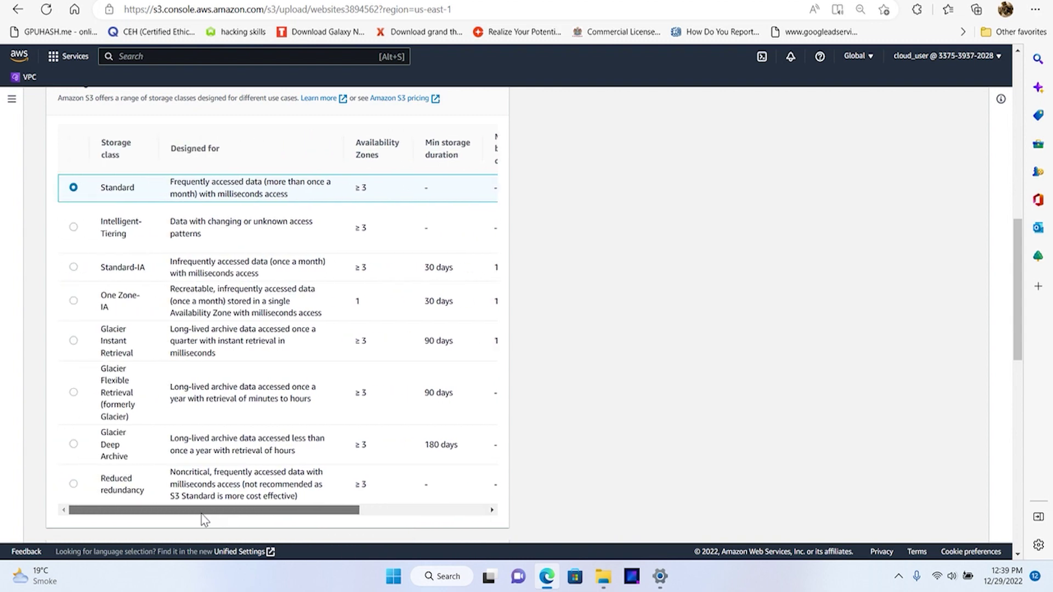
scroll(292, 411, "down", 2)
scroll(292, 411, "down", 2)
scroll(292, 411, "down", 1)
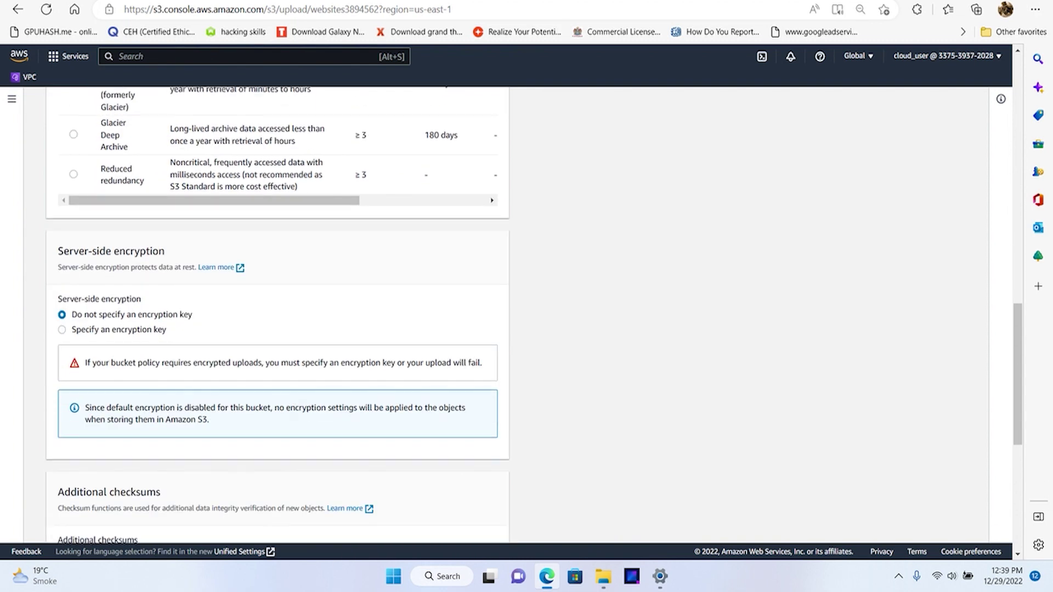
scroll(170, 371, "down", 3)
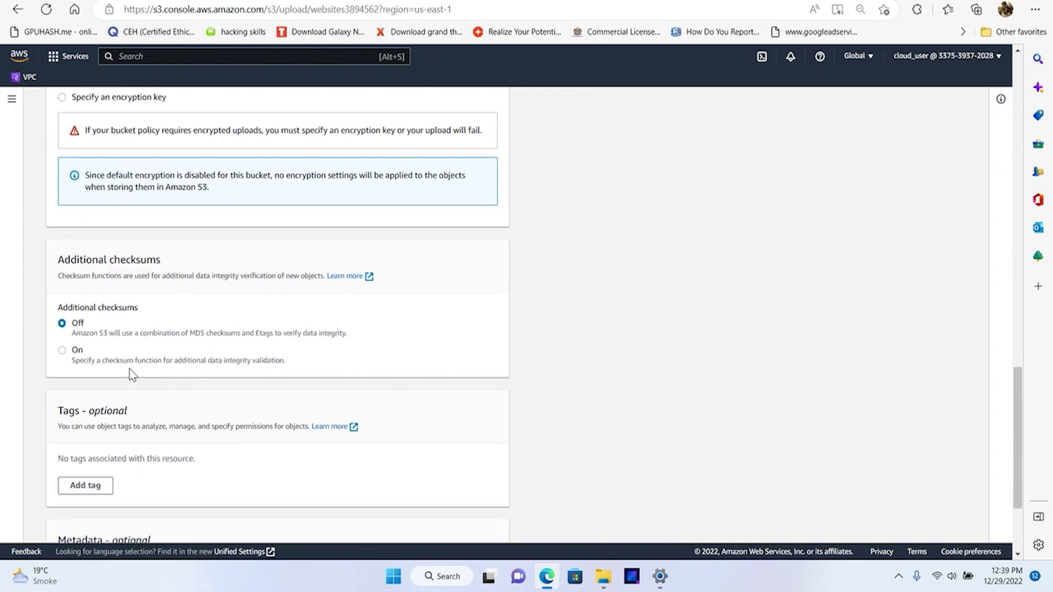
scroll(182, 387, "down", 2)
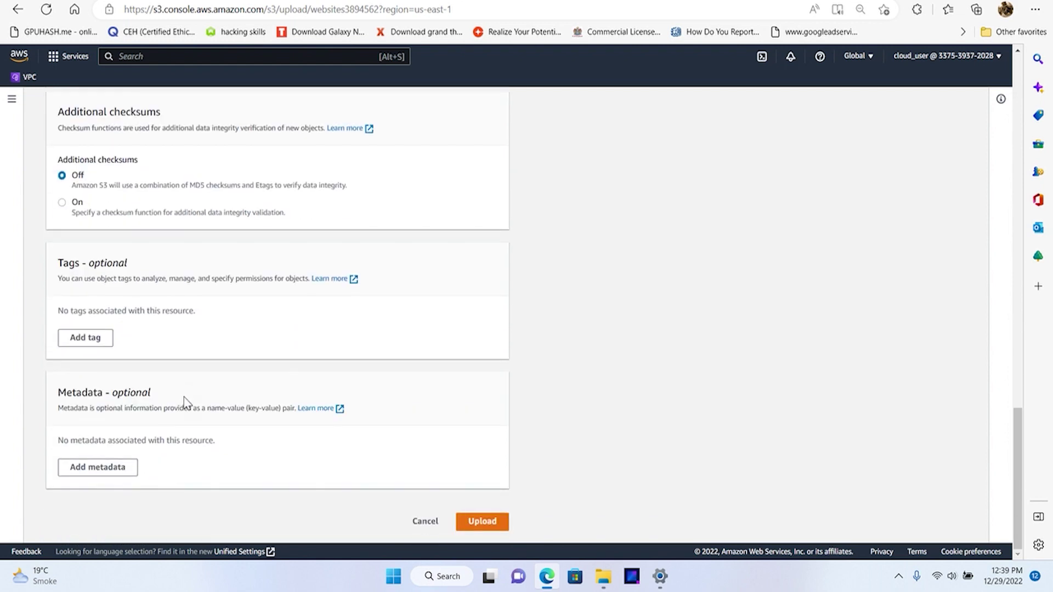
left_click(482, 522)
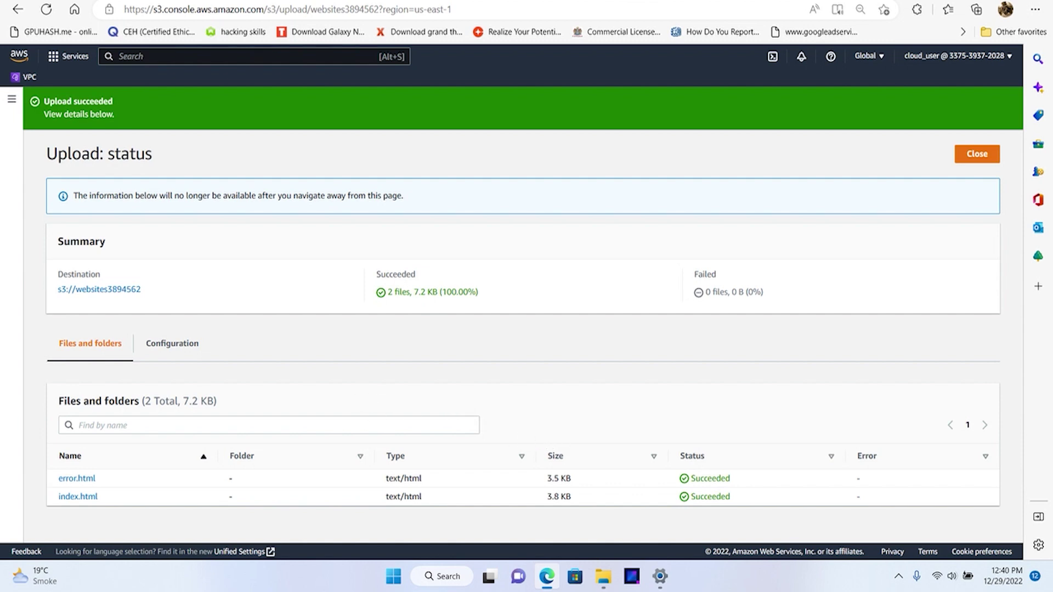
left_click(110, 292)
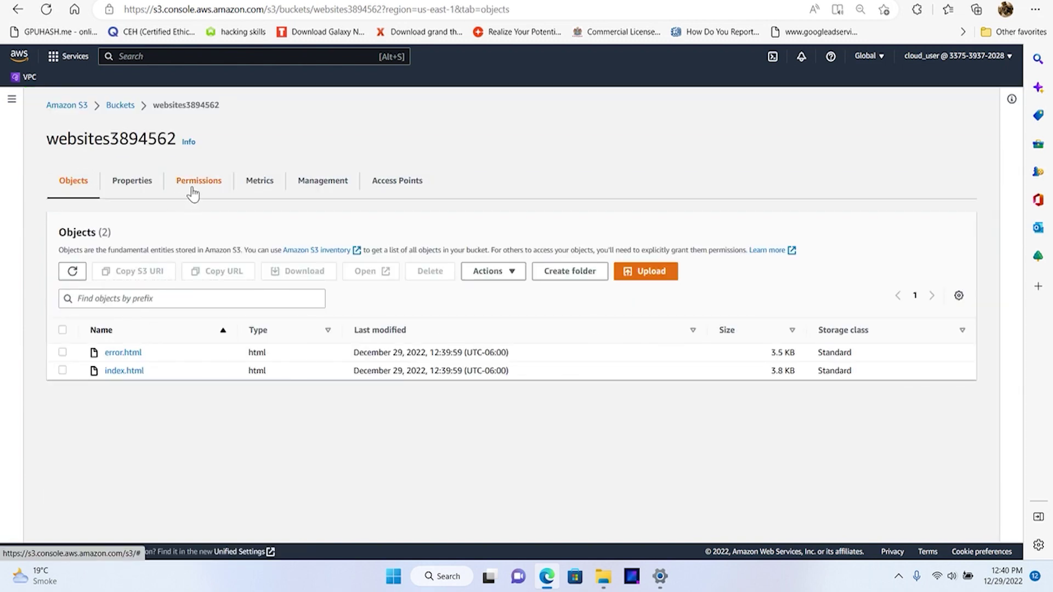
Go to websites3894562's Properties and edit the disabled Static website hosting setting.
left_click(151, 186)
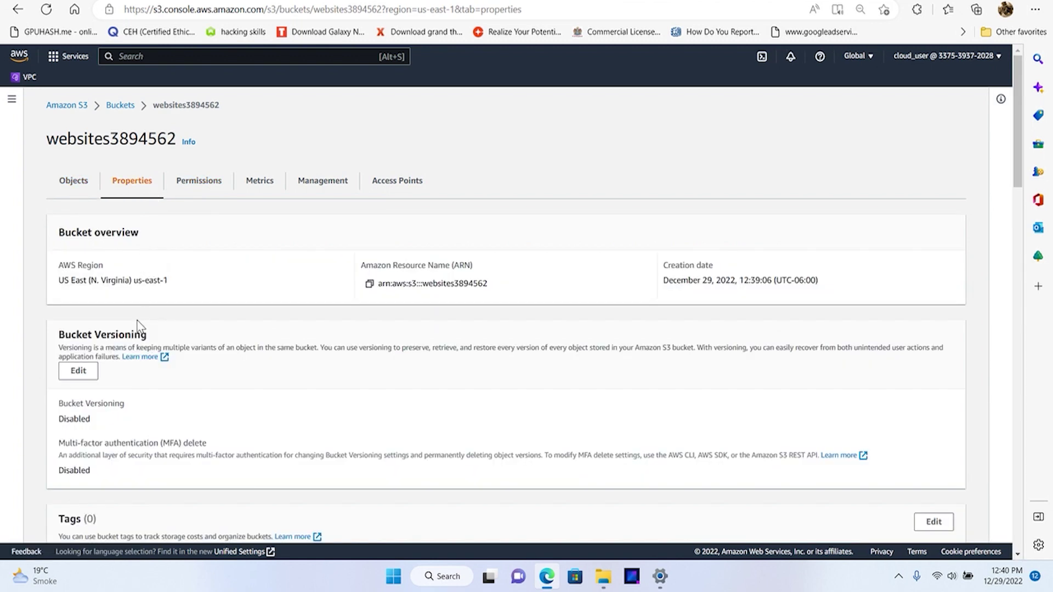
scroll(176, 443, "down", 5)
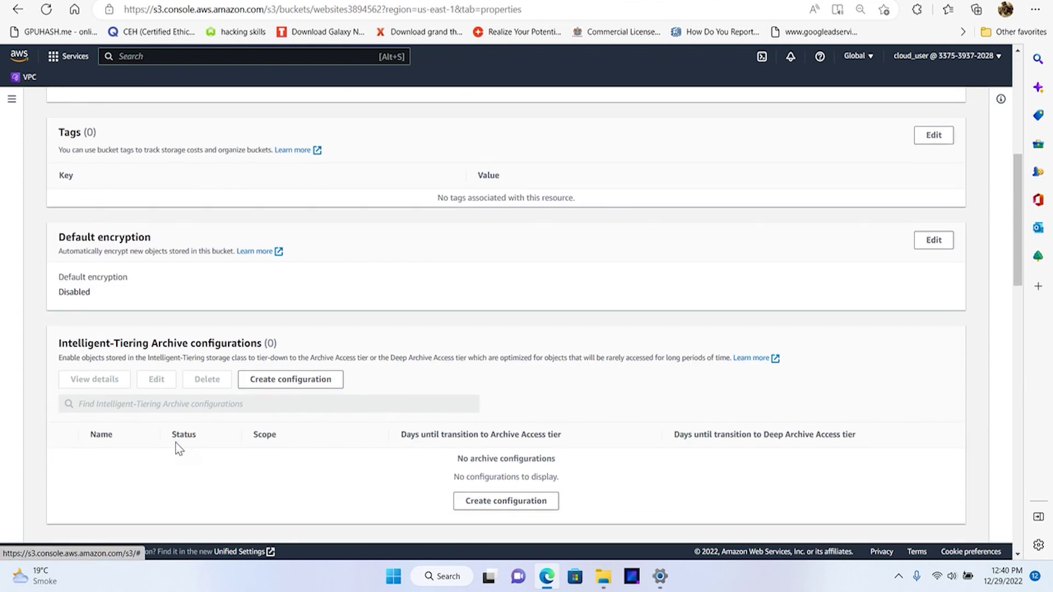
scroll(176, 442, "up", 3)
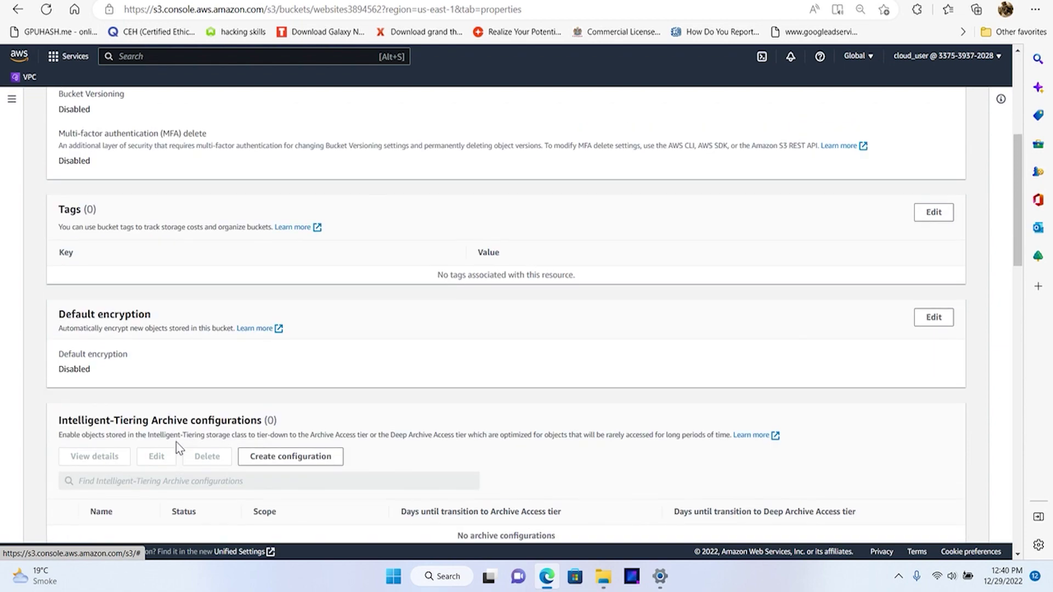
scroll(176, 442, "up", 2)
scroll(176, 446, "up", 3)
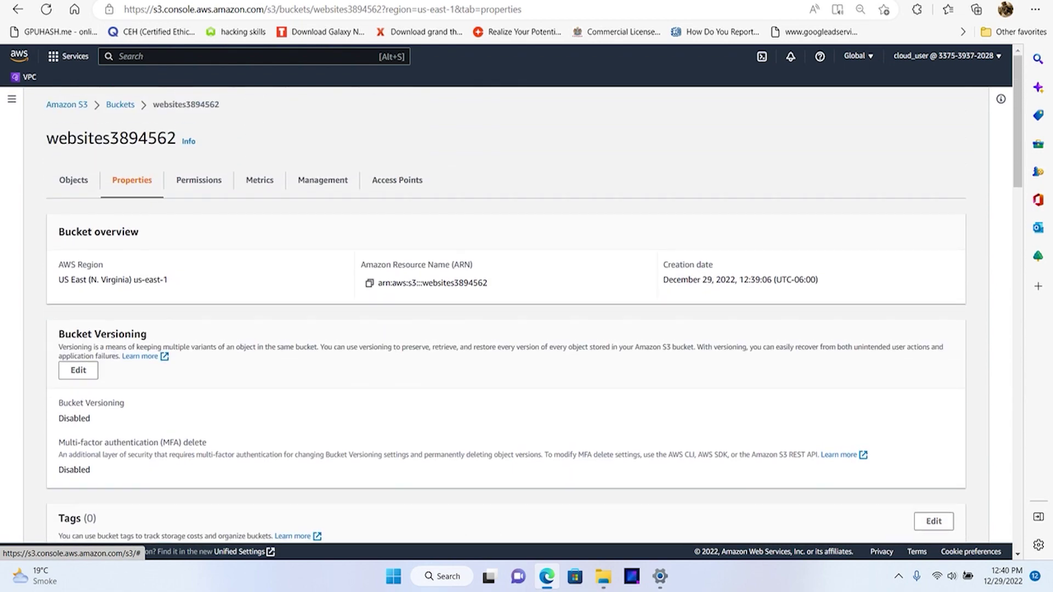
scroll(176, 445, "down", 3)
scroll(177, 445, "down", 3)
scroll(176, 446, "down", 3)
scroll(176, 445, "down", 3)
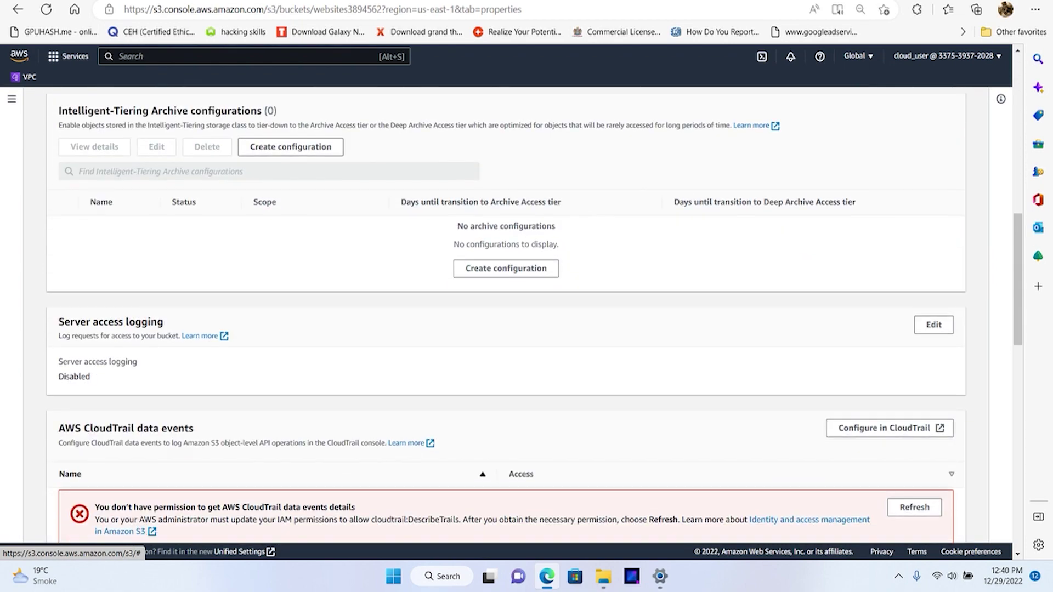
scroll(177, 445, "down", 2)
scroll(176, 445, "down", 4)
scroll(177, 445, "down", 1)
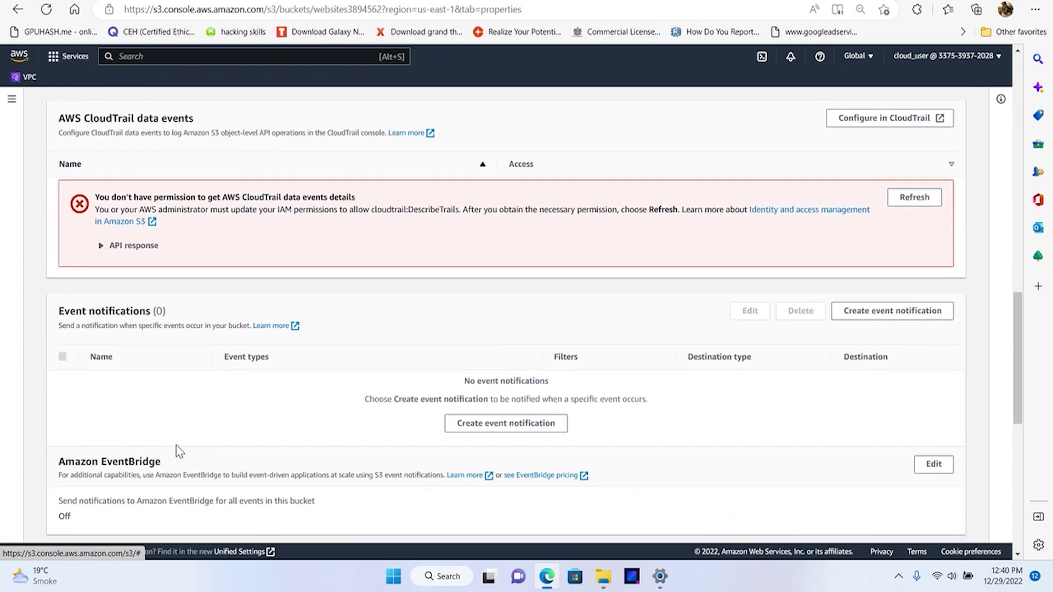
scroll(177, 445, "down", 3)
scroll(176, 445, "down", 1)
scroll(176, 445, "down", 3)
scroll(176, 446, "down", 2)
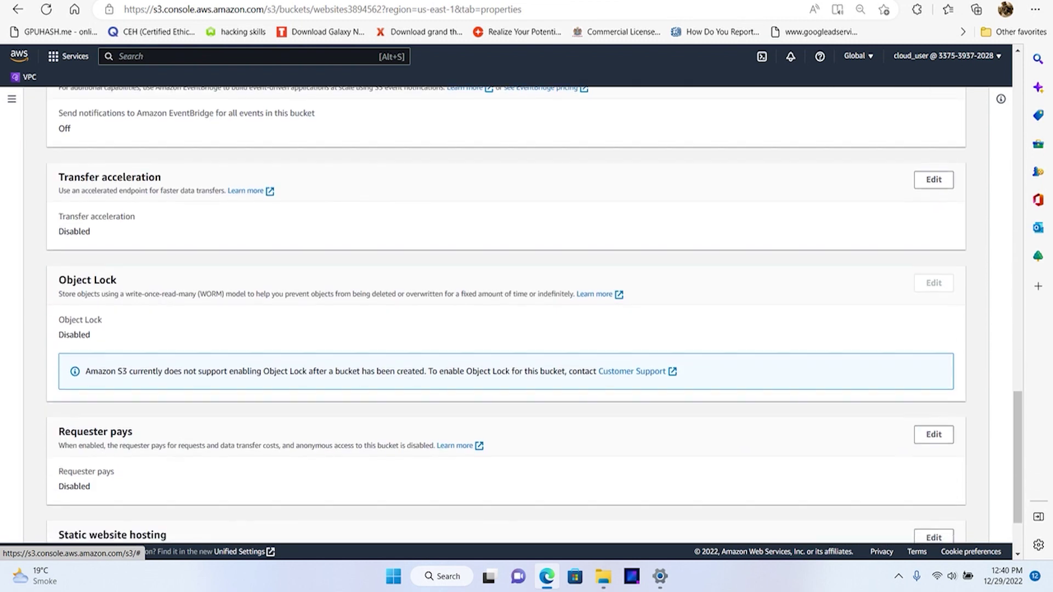
scroll(176, 445, "down", 2)
left_click(933, 436)
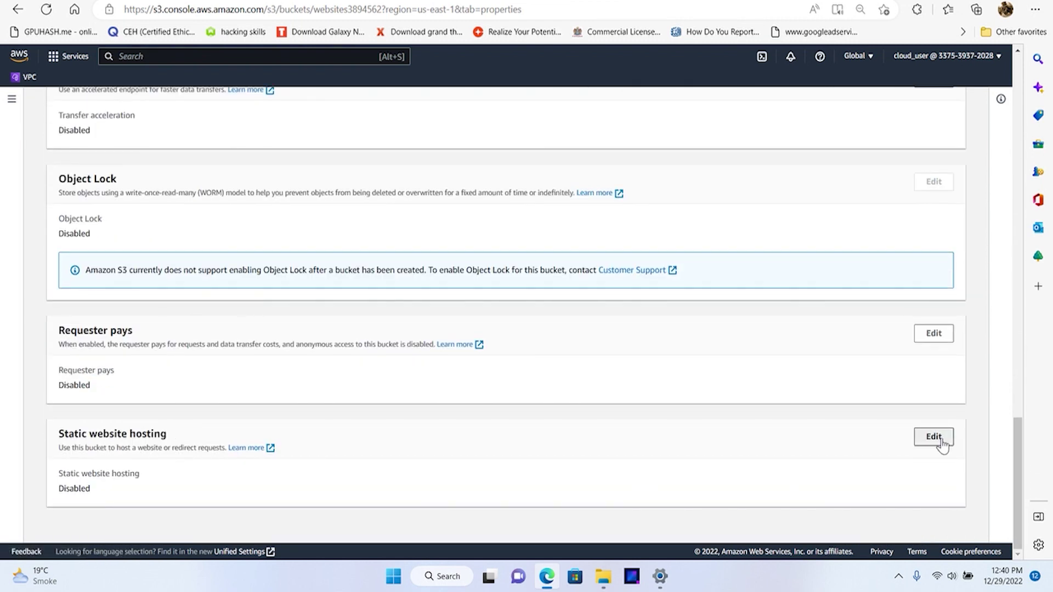
Turn on hosting with index.html as index and error.html as error document, then save.
left_click(63, 260)
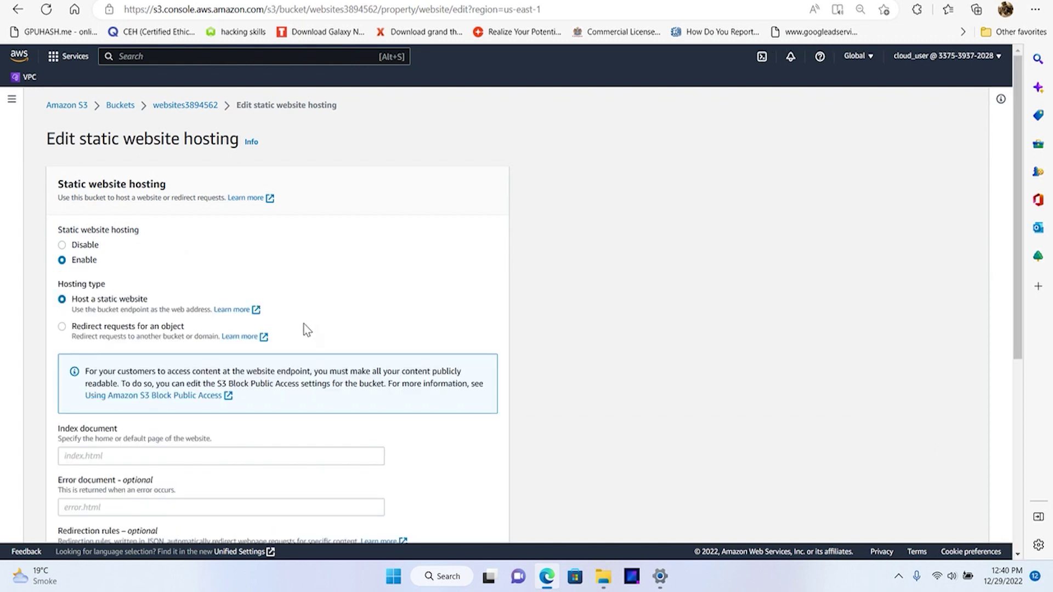
scroll(259, 397, "down", 1)
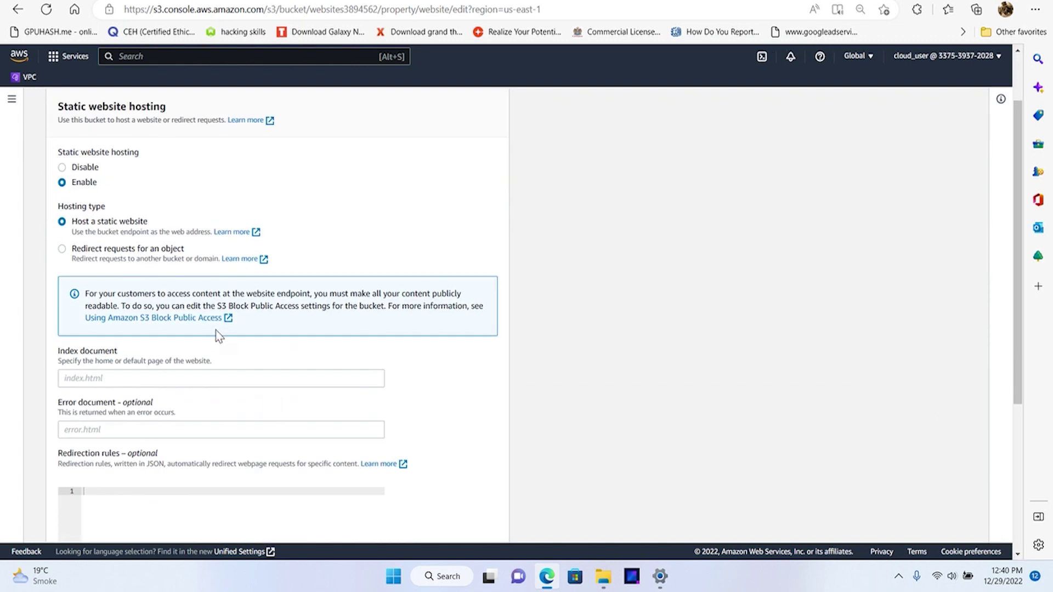
left_click(221, 378)
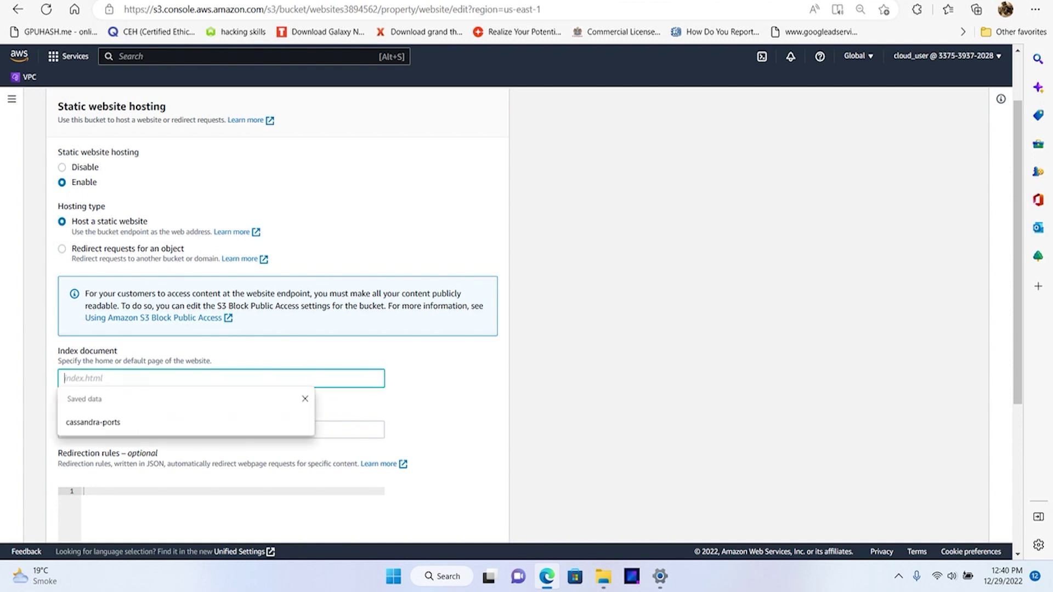
type("index.")
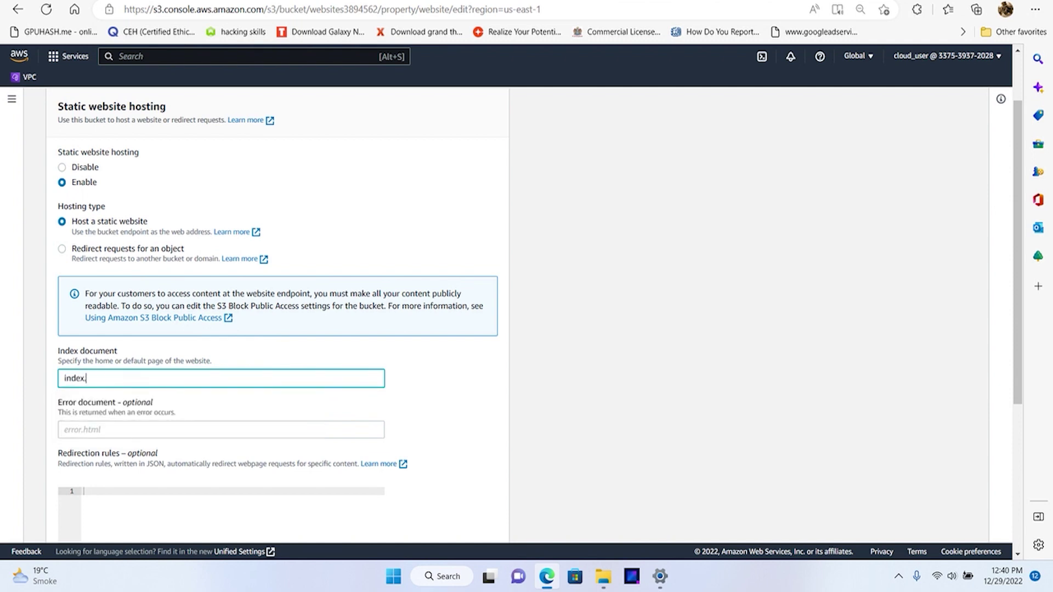
type("html")
left_click(102, 430)
type("error")
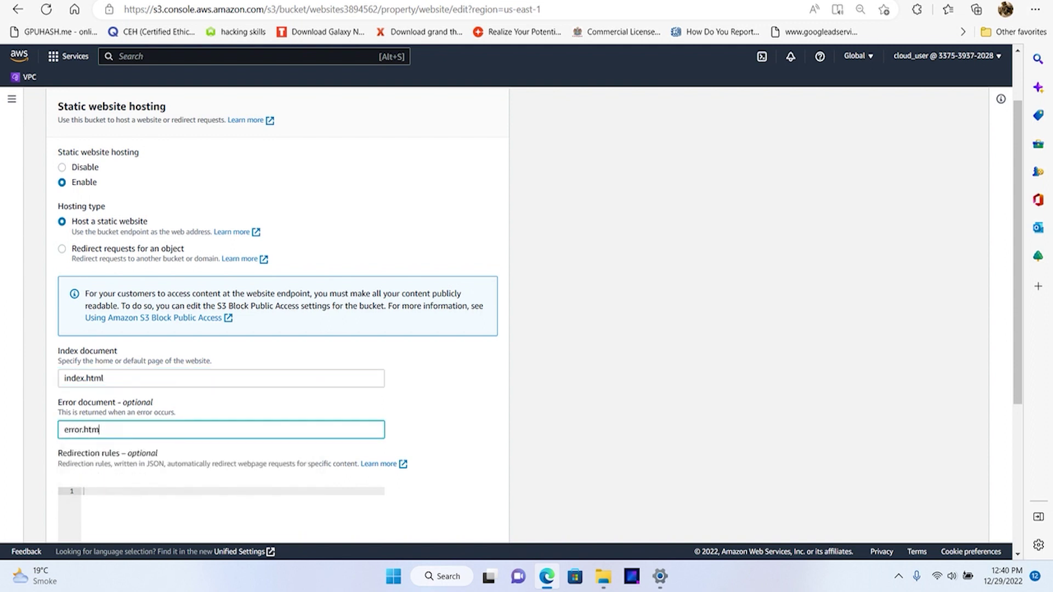
left_click(330, 473)
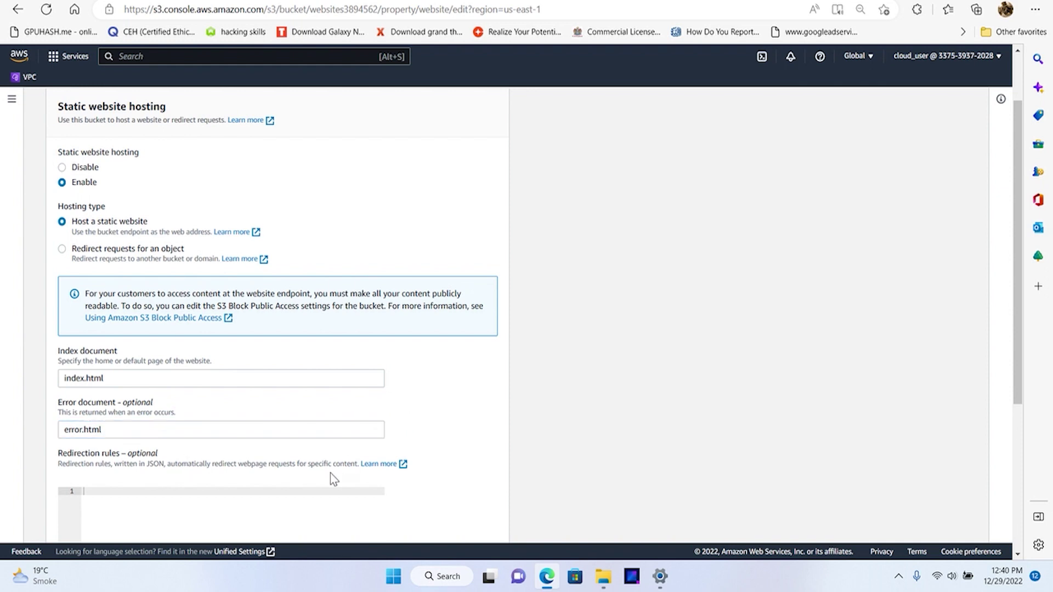
scroll(330, 473, "down", 3)
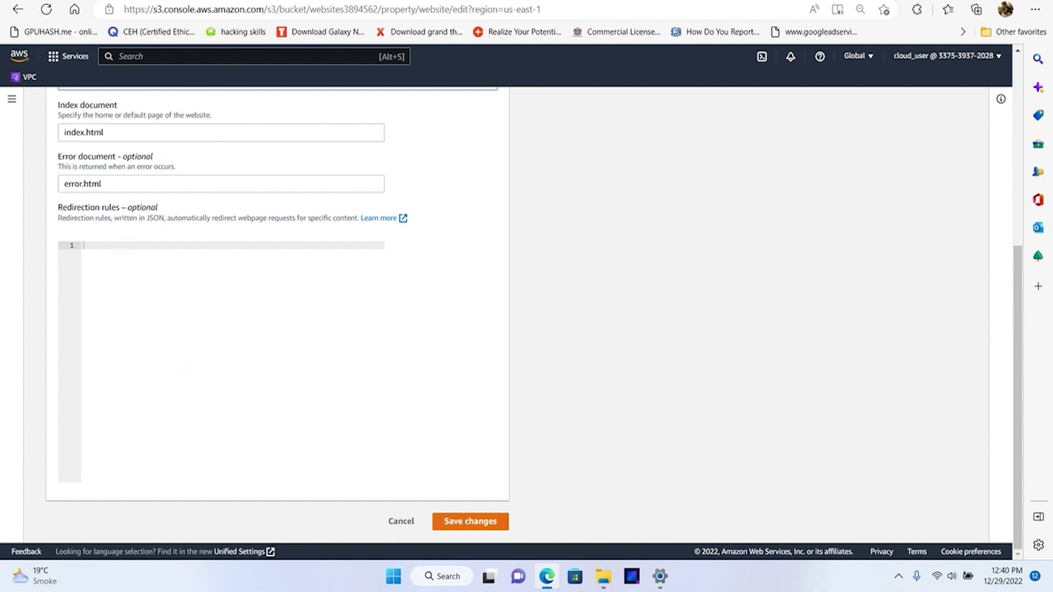
scroll(103, 344, "up", 3)
scroll(103, 343, "up", 3)
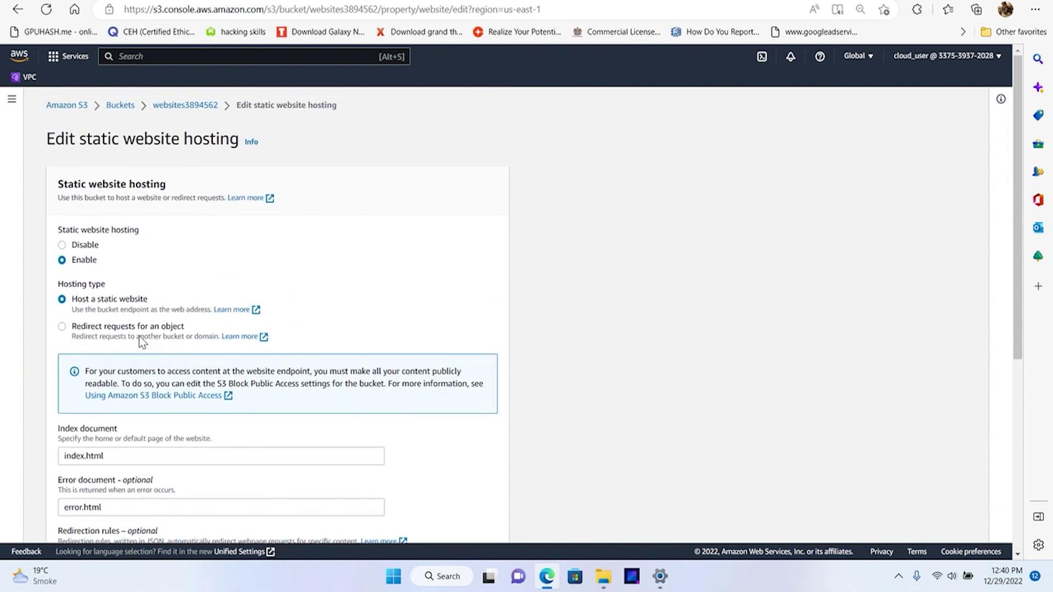
scroll(333, 403, "down", 3)
scroll(424, 457, "down", 3)
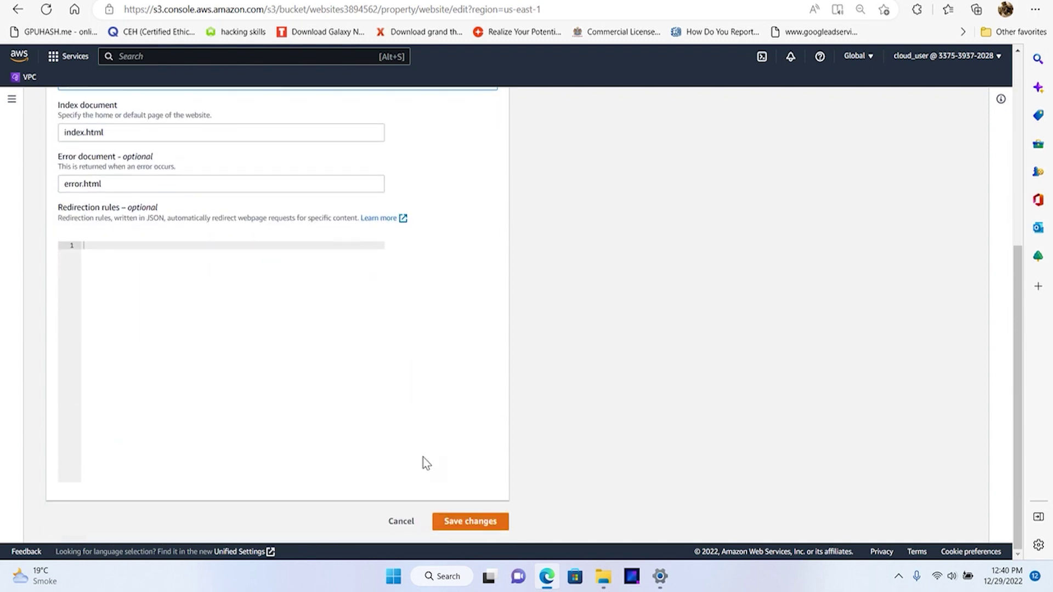
left_click(469, 525)
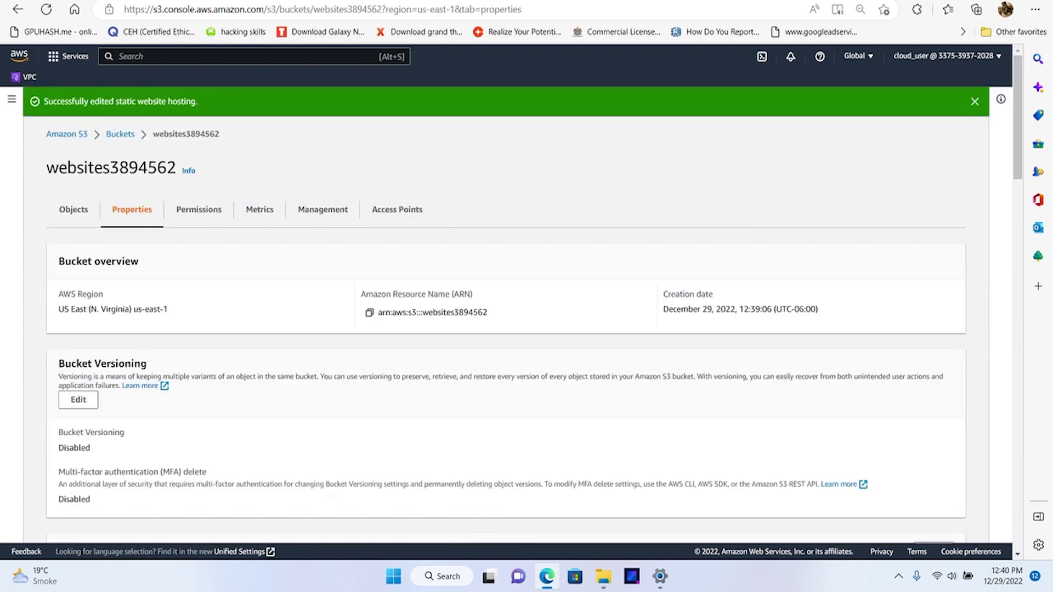
scroll(220, 430, "down", 1)
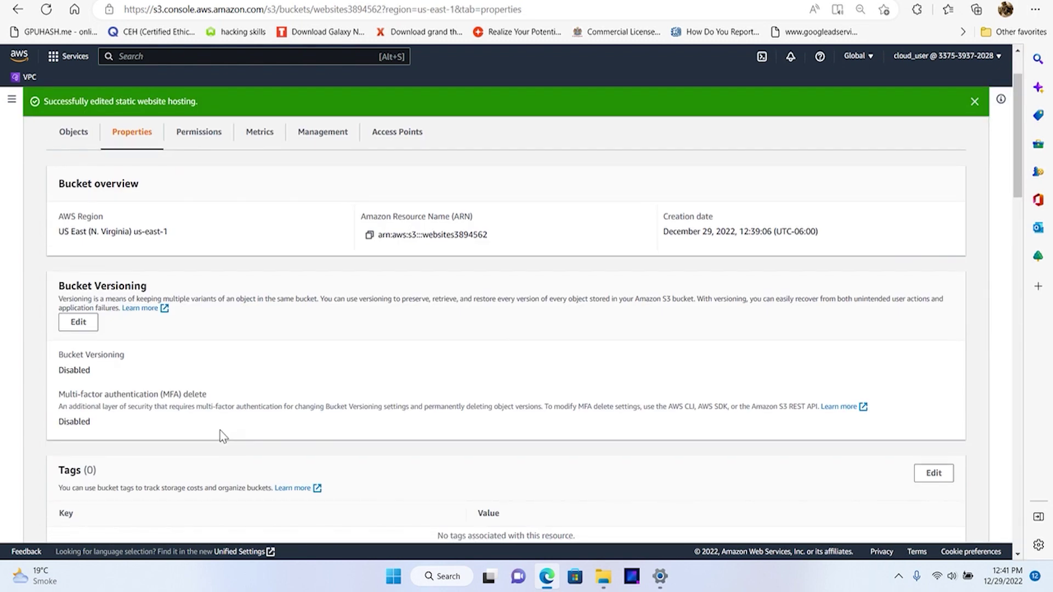
scroll(322, 437, "down", 5)
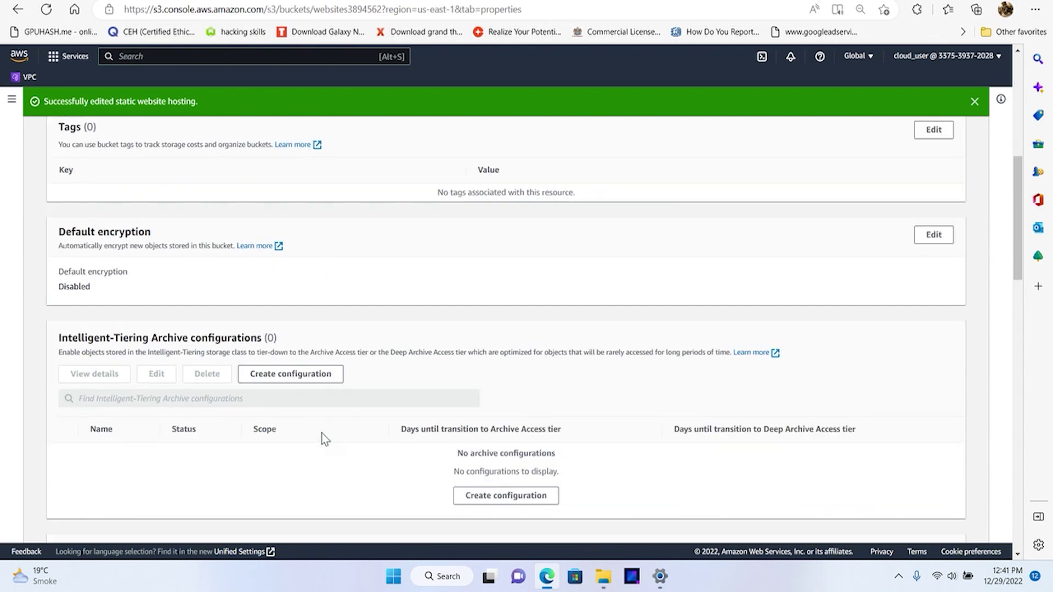
scroll(323, 436, "down", 2)
scroll(323, 437, "down", 3)
scroll(323, 436, "down", 3)
scroll(323, 436, "up", 8)
scroll(323, 439, "up", 5)
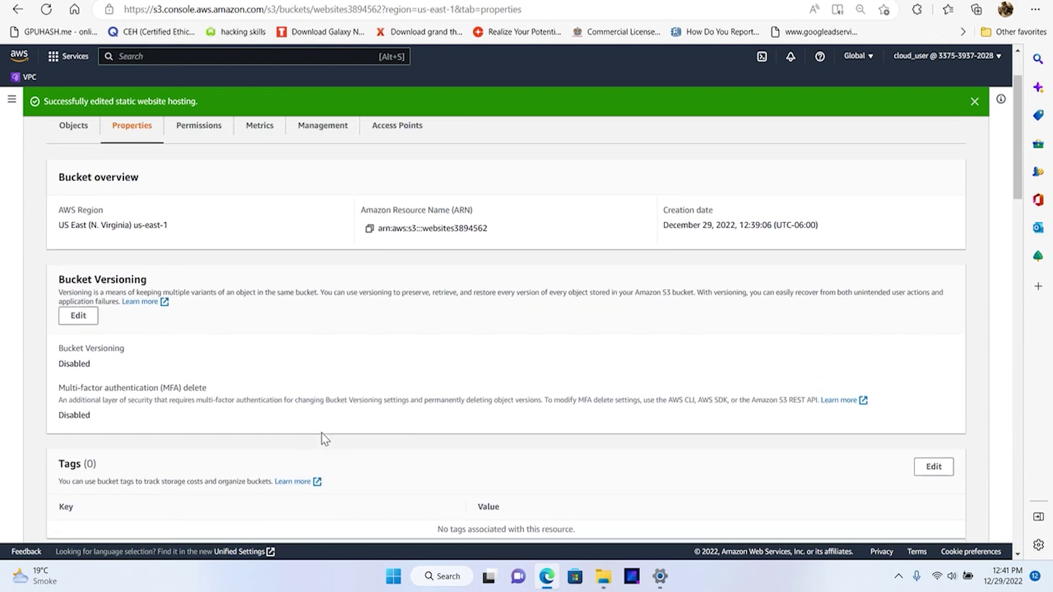
scroll(323, 439, "up", 2)
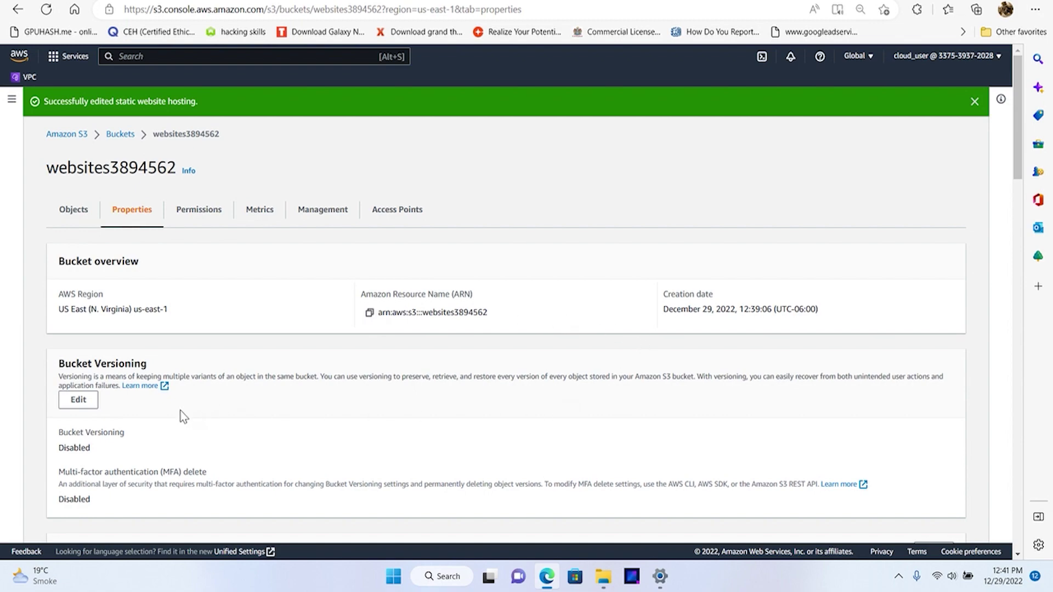
scroll(139, 407, "down", 3)
scroll(132, 412, "down", 4)
scroll(132, 412, "up", 4)
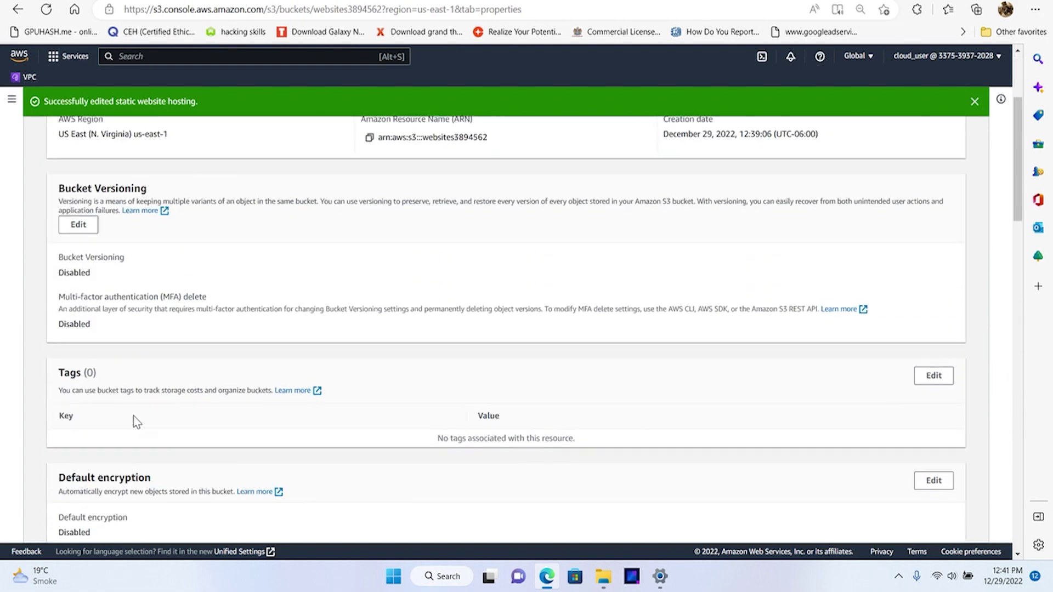
scroll(133, 415, "up", 3)
Switch to the Objects tab listing error.html and index.html.
left_click(73, 209)
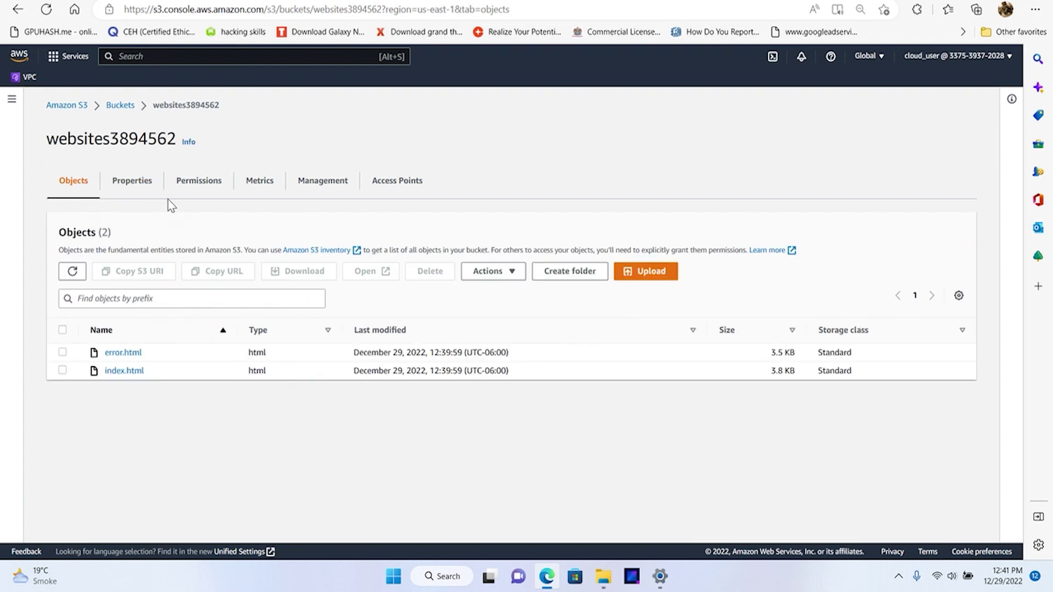
Open the static website endpoint in a new tab, get 403 Access Denied, and return.
left_click(208, 192)
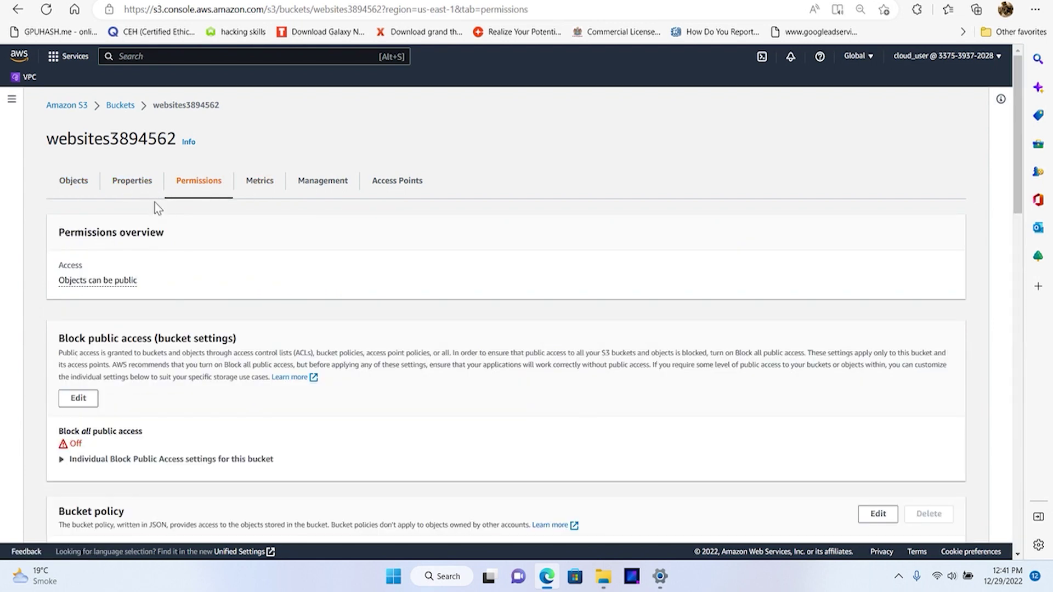
left_click(142, 185)
scroll(198, 371, "down", 2)
scroll(198, 370, "down", 4)
scroll(198, 371, "down", 3)
scroll(198, 377, "down", 2)
scroll(198, 377, "down", 5)
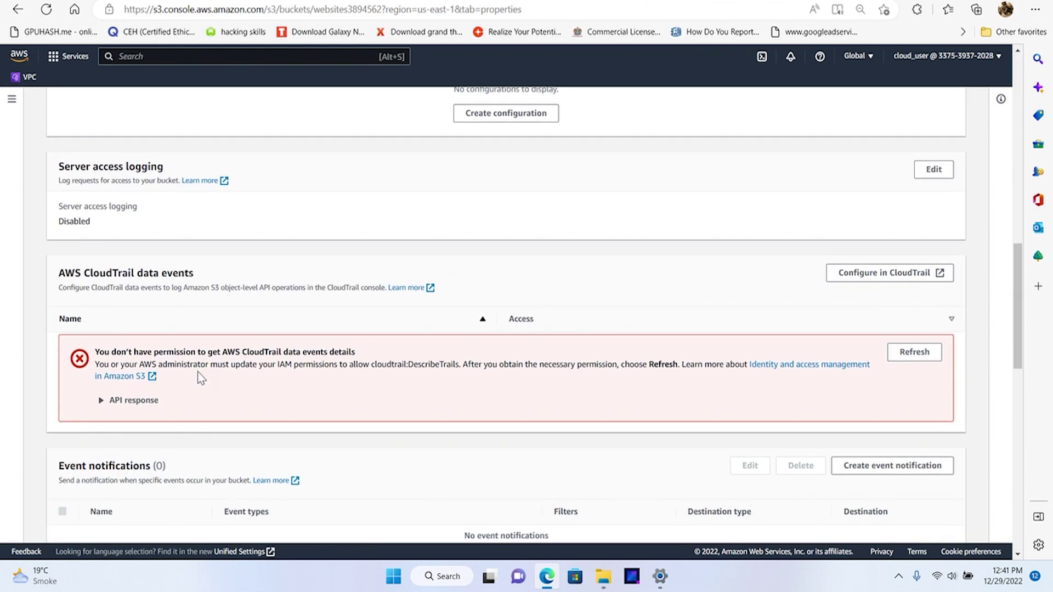
scroll(198, 377, "down", 4)
scroll(198, 377, "down", 3)
scroll(198, 377, "down", 3)
scroll(198, 377, "down", 1)
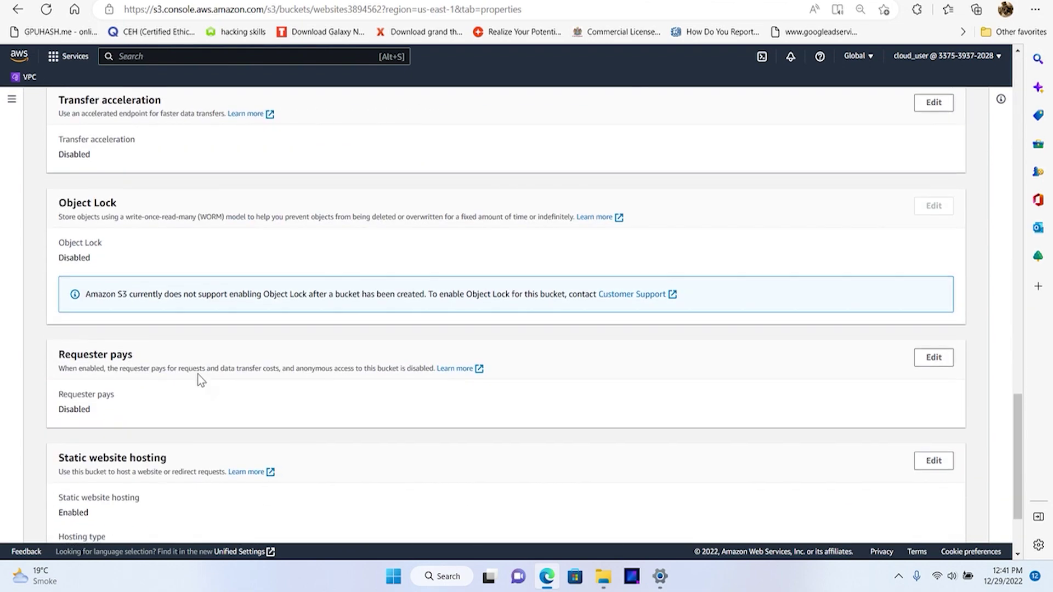
scroll(199, 377, "down", 2)
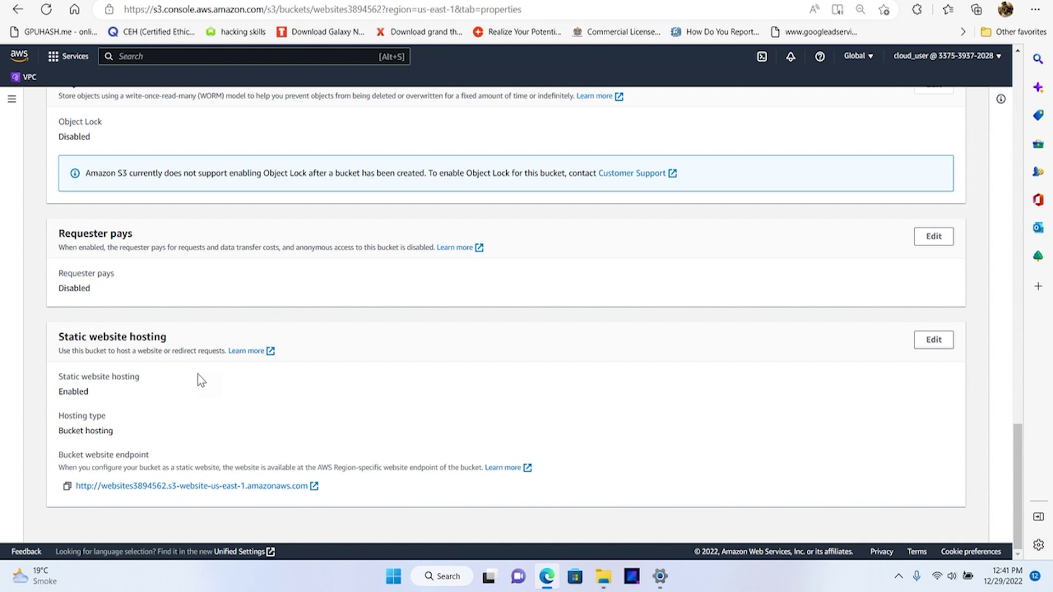
right_click(144, 486)
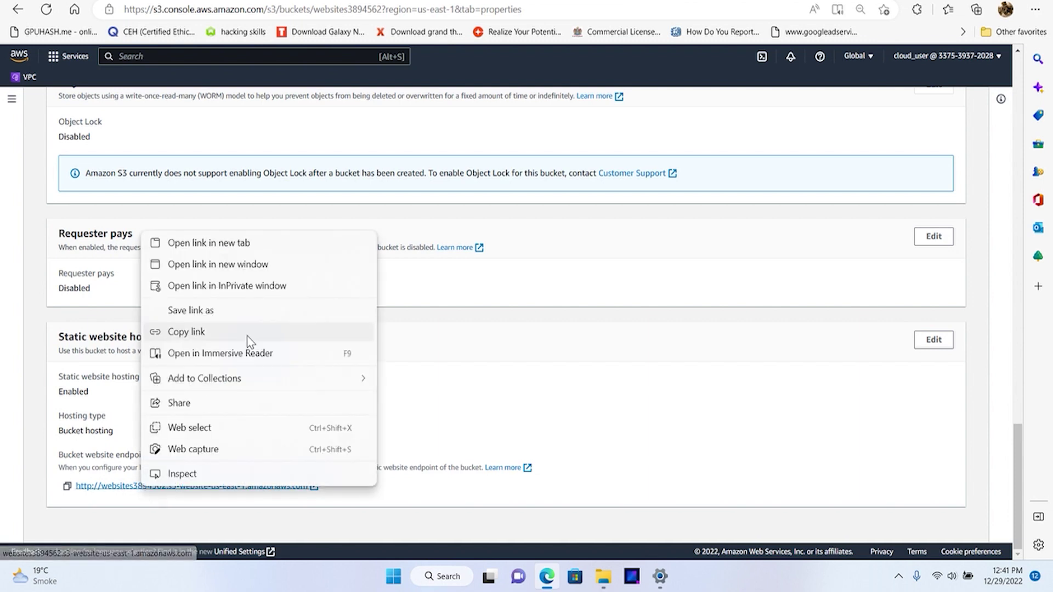
left_click(239, 244)
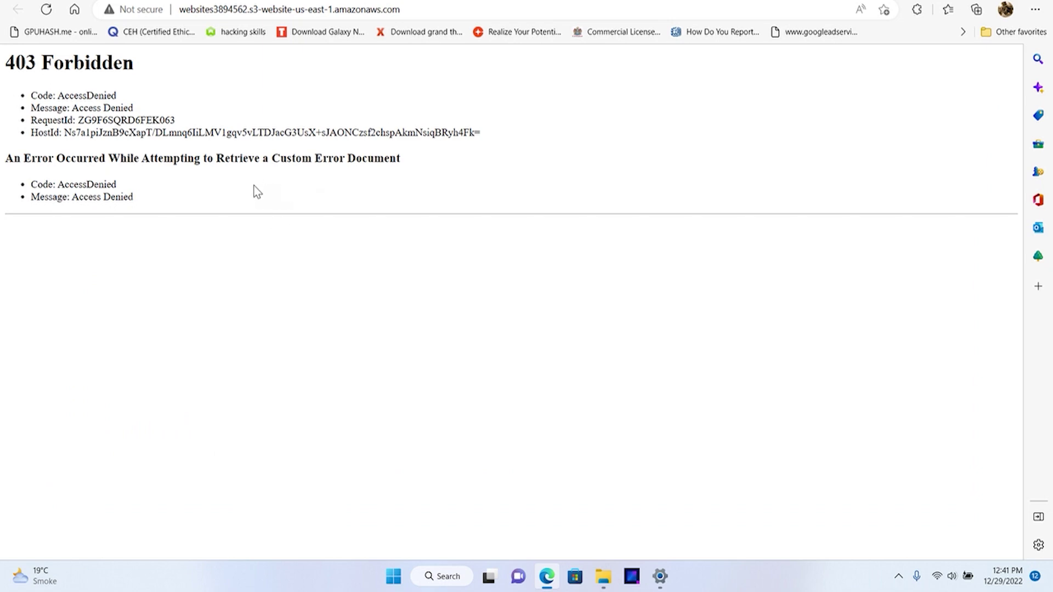
left_click_drag(253, 192, 10, 82)
key("ctrl+Tab")
scroll(379, 348, "up", 5)
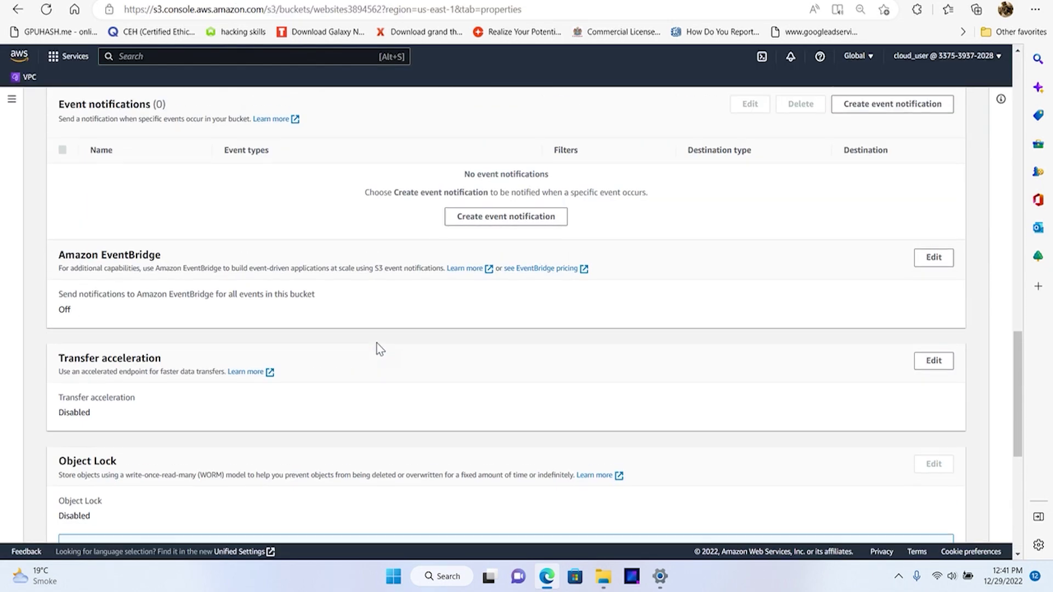
scroll(380, 350, "up", 5)
scroll(379, 349, "up", 4)
scroll(380, 349, "up", 3)
scroll(379, 349, "up", 4)
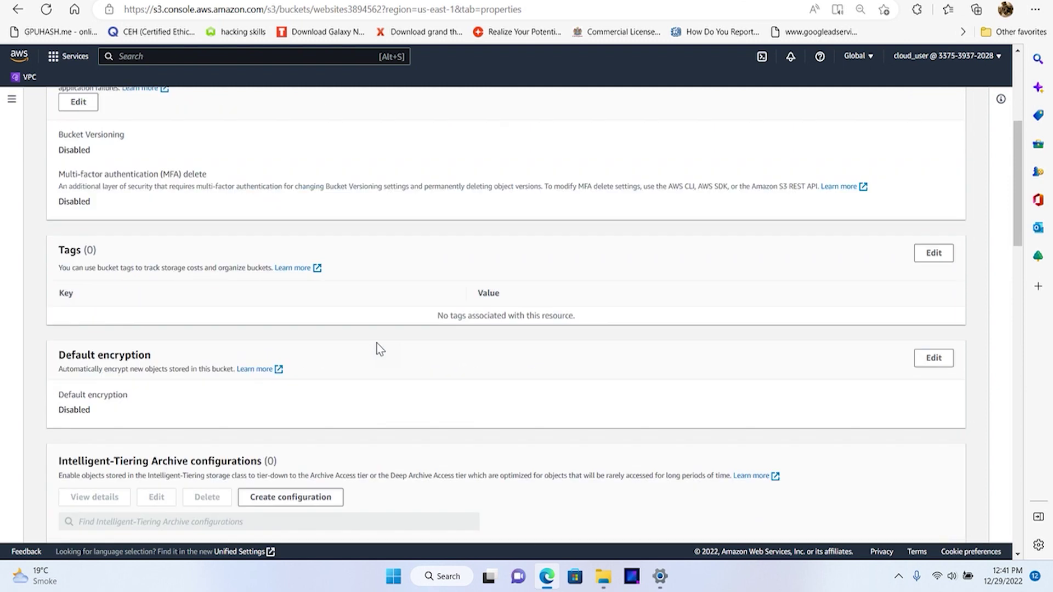
scroll(379, 349, "up", 4)
scroll(379, 349, "up", 3)
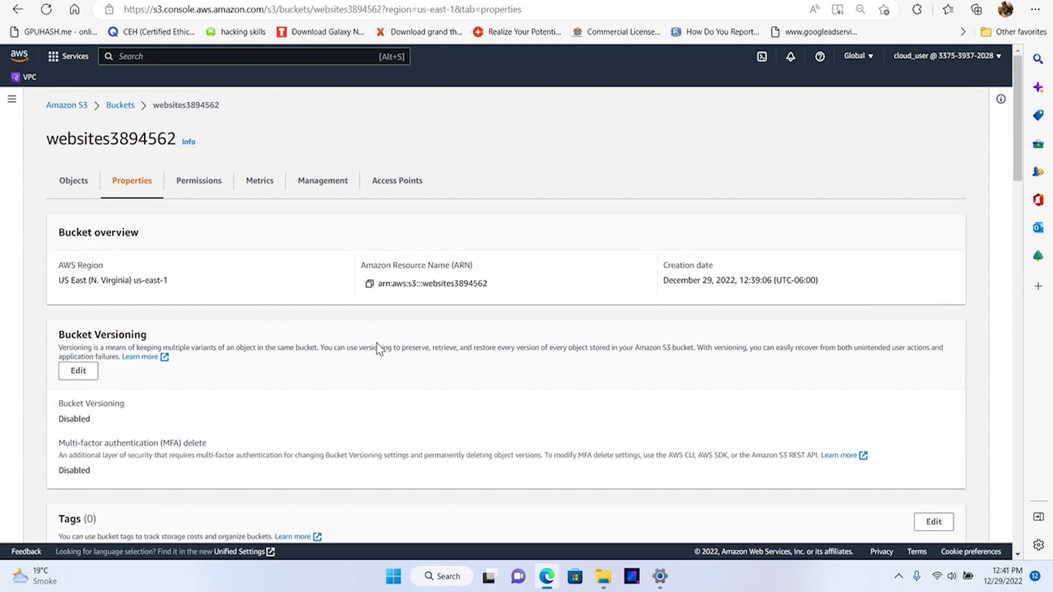
On the Permissions tab, edit the websites3894562 bucket policy.
left_click(212, 197)
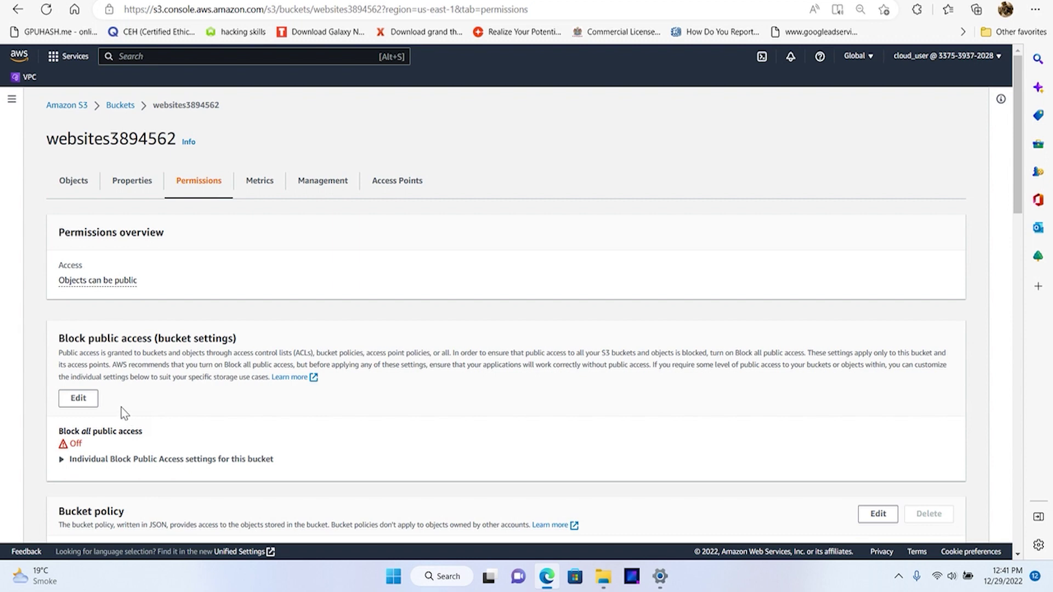
scroll(144, 415, "down", 1)
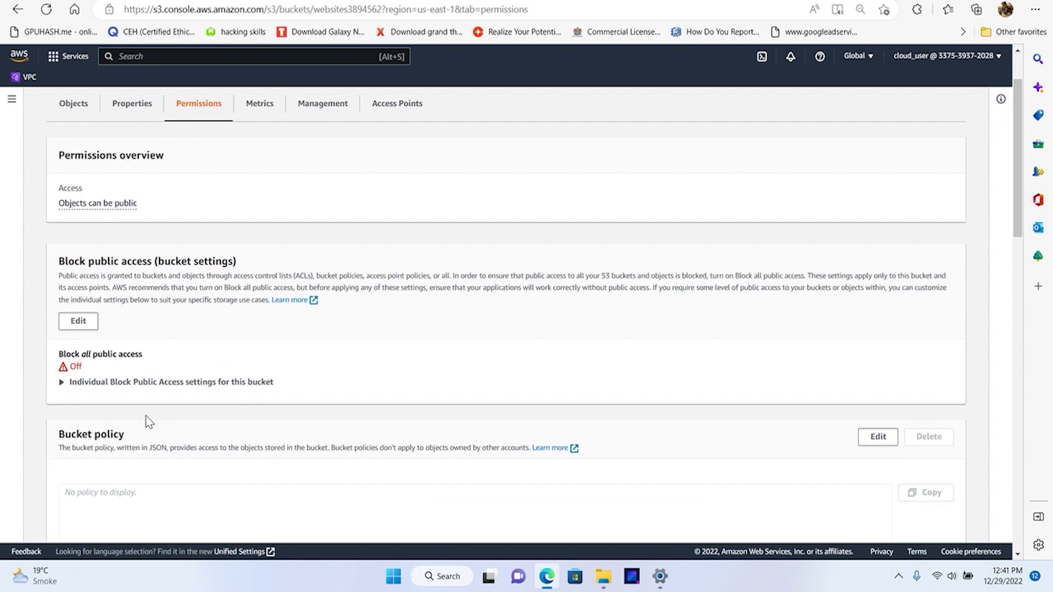
scroll(146, 417, "down", 1)
scroll(146, 417, "up", 2)
scroll(146, 417, "down", 1)
scroll(145, 417, "down", 3)
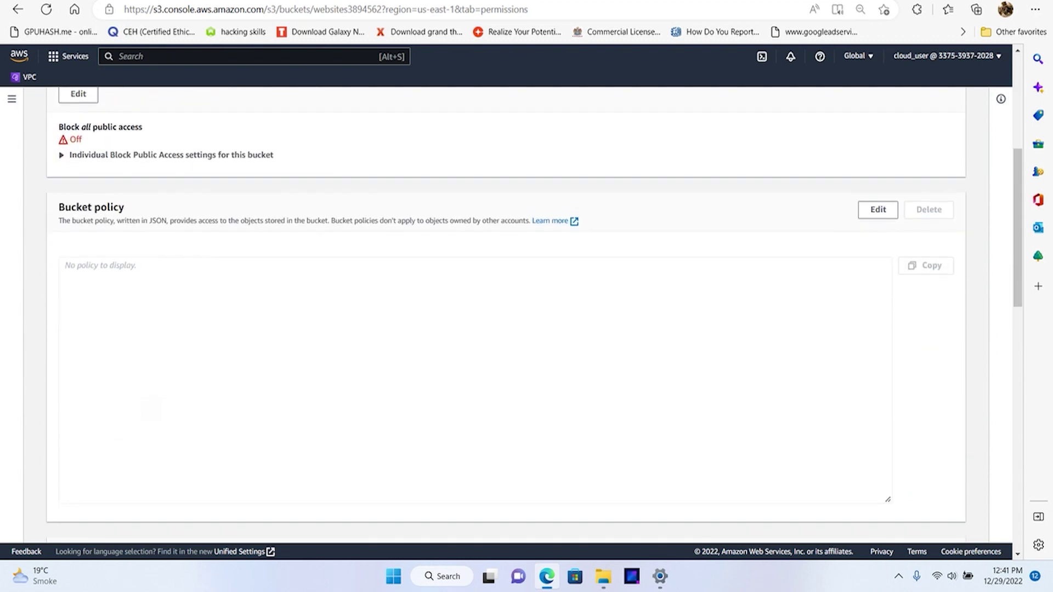
scroll(151, 407, "down", 3)
scroll(151, 407, "down", 1)
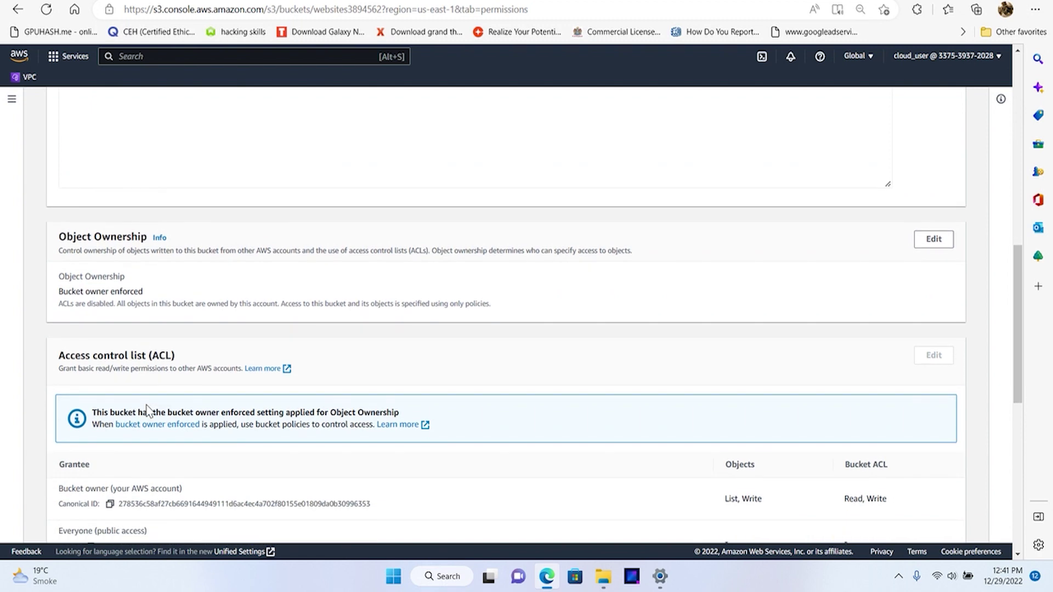
scroll(151, 408, "down", 4)
scroll(150, 407, "down", 3)
scroll(151, 407, "down", 2)
scroll(150, 408, "down", 1)
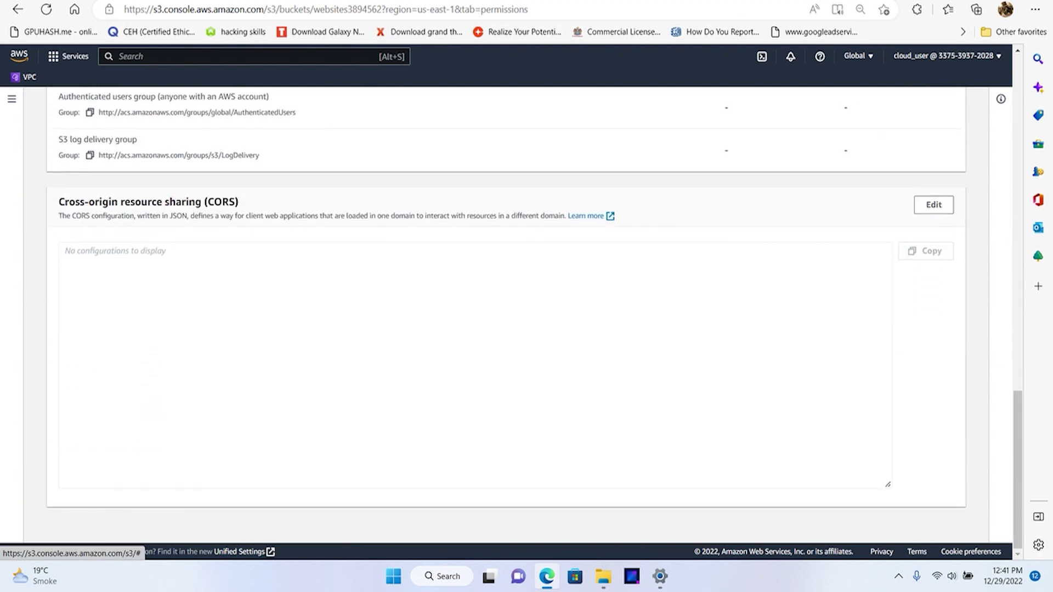
scroll(150, 407, "up", 3)
scroll(151, 407, "up", 4)
scroll(150, 407, "up", 4)
scroll(151, 407, "up", 2)
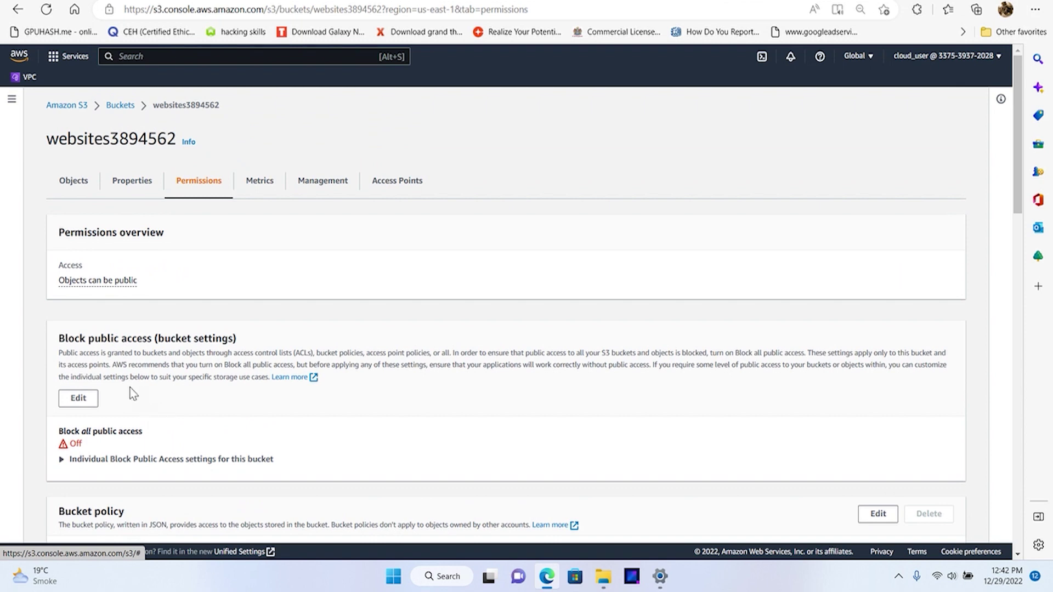
scroll(526, 329, "down", 4)
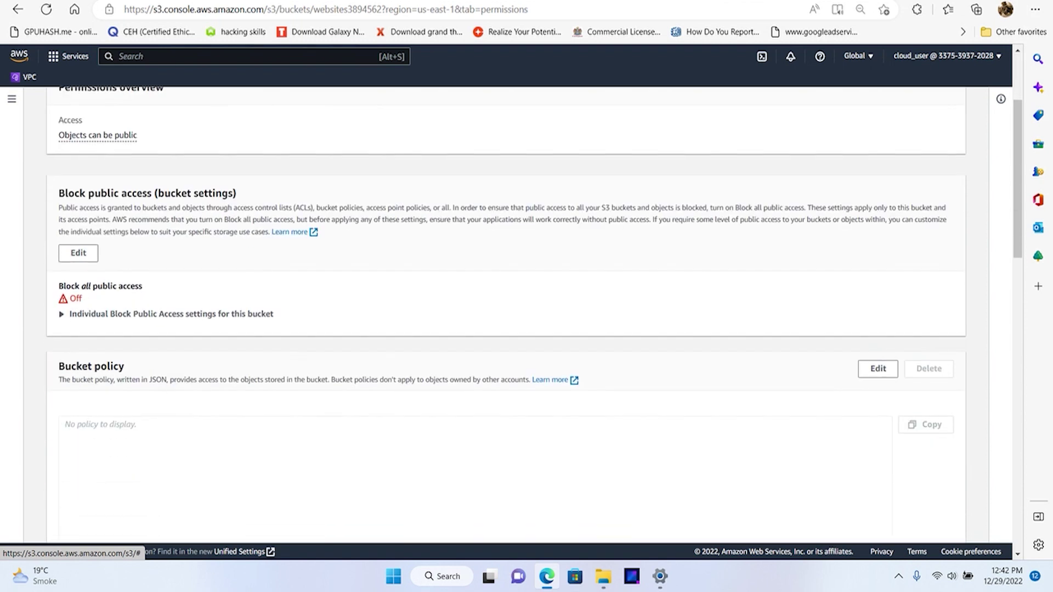
scroll(527, 330, "down", 2)
left_click(878, 203)
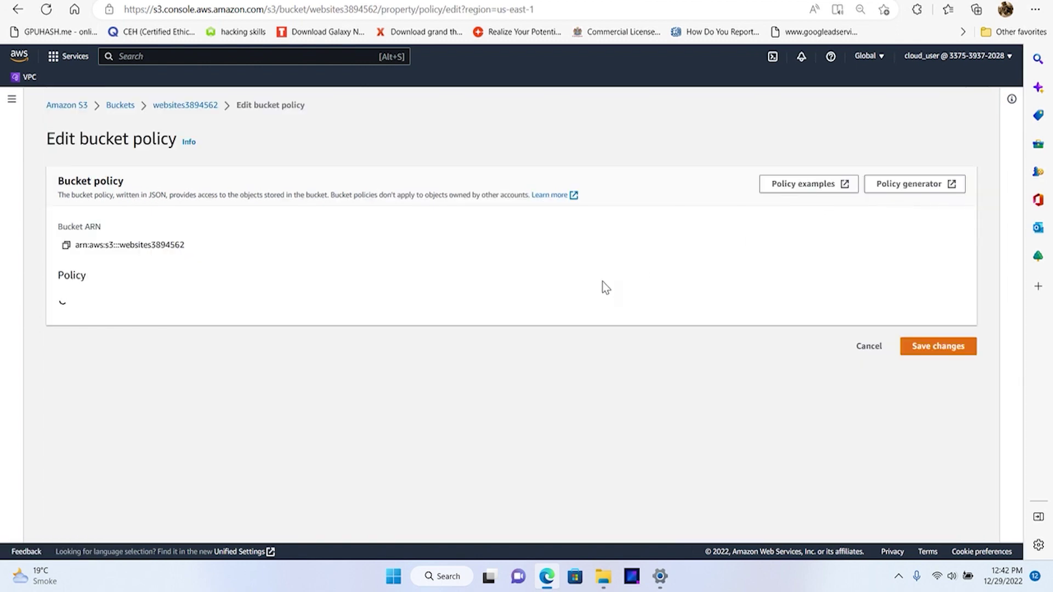
scroll(444, 329, "down", 5)
scroll(445, 329, "up", 4)
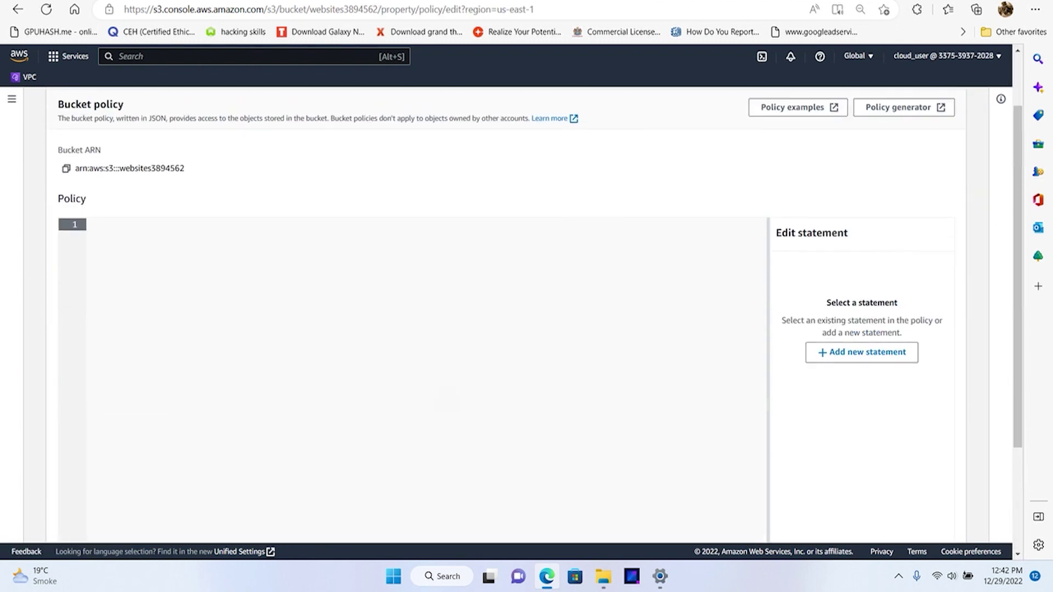
Paste the prepared public-read GetObject JSON into the empty bucket policy, then bring up S3.
key("ctrl+Tab")
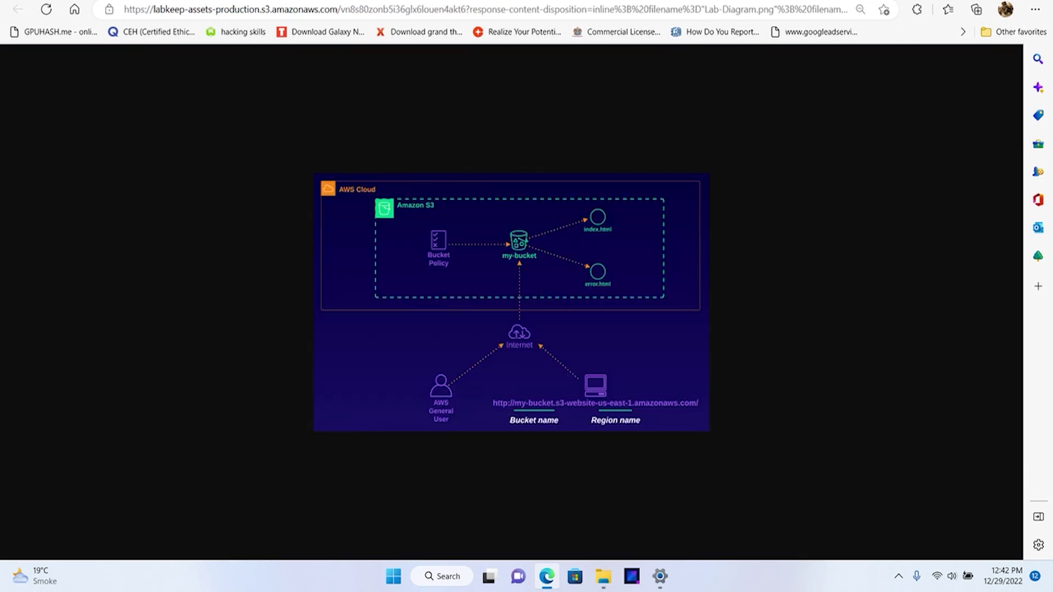
key("ctrl+Tab")
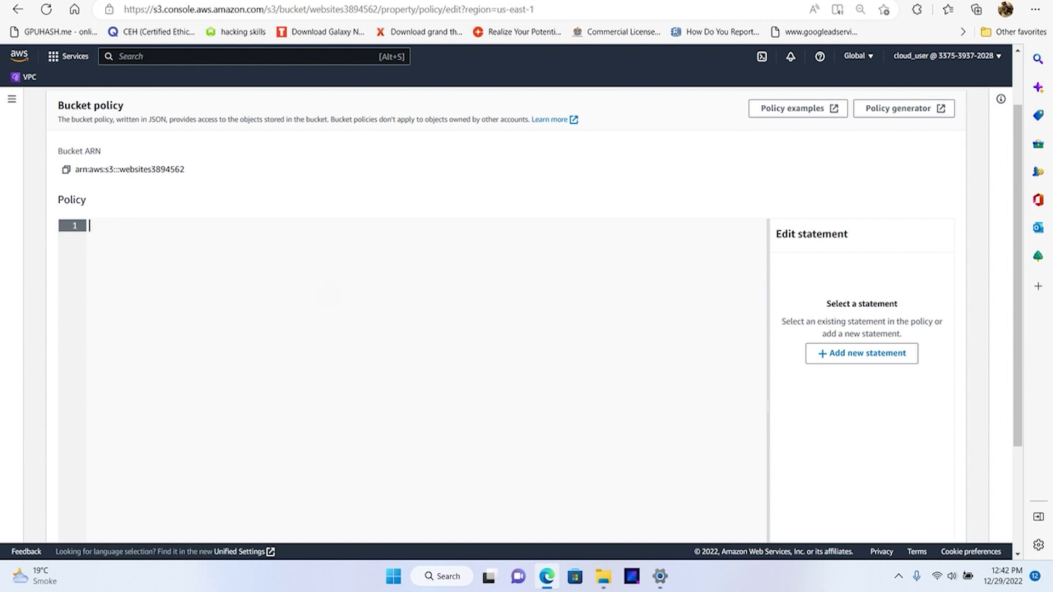
key("ctrl+v")
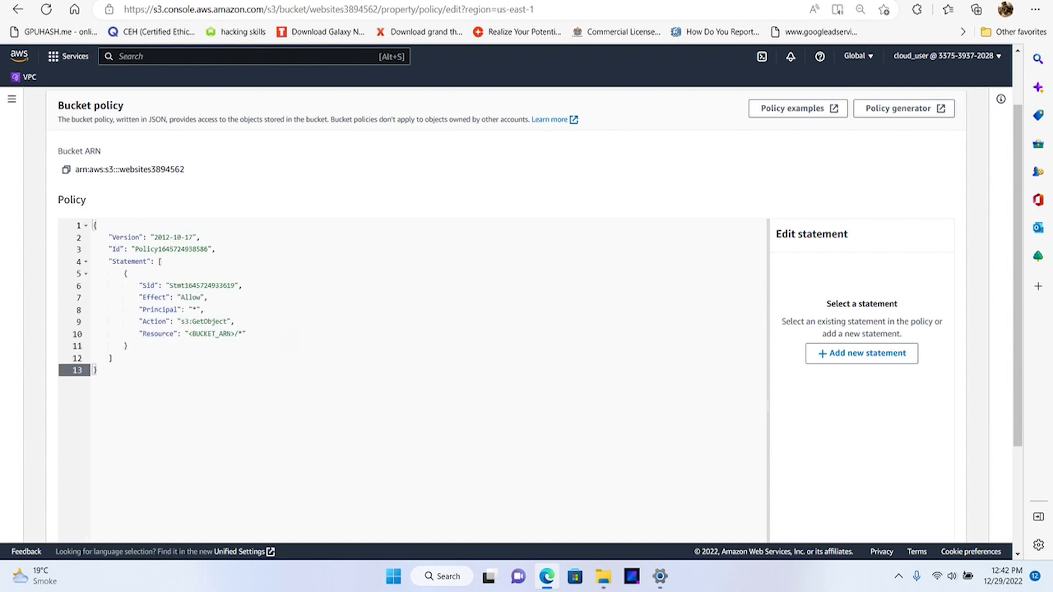
key("ctrl+Tab")
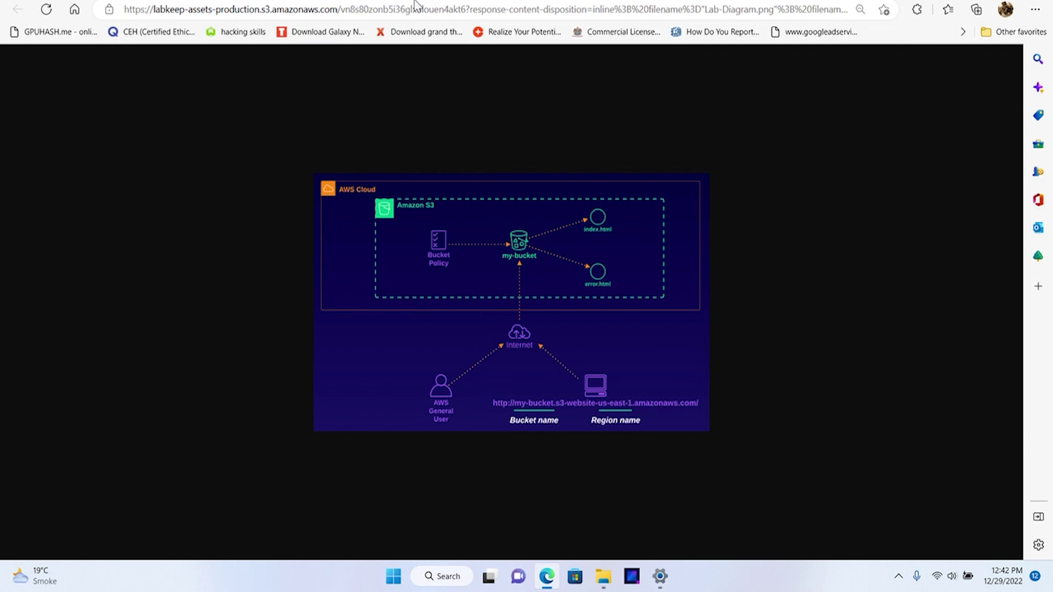
key("ctrl+Tab")
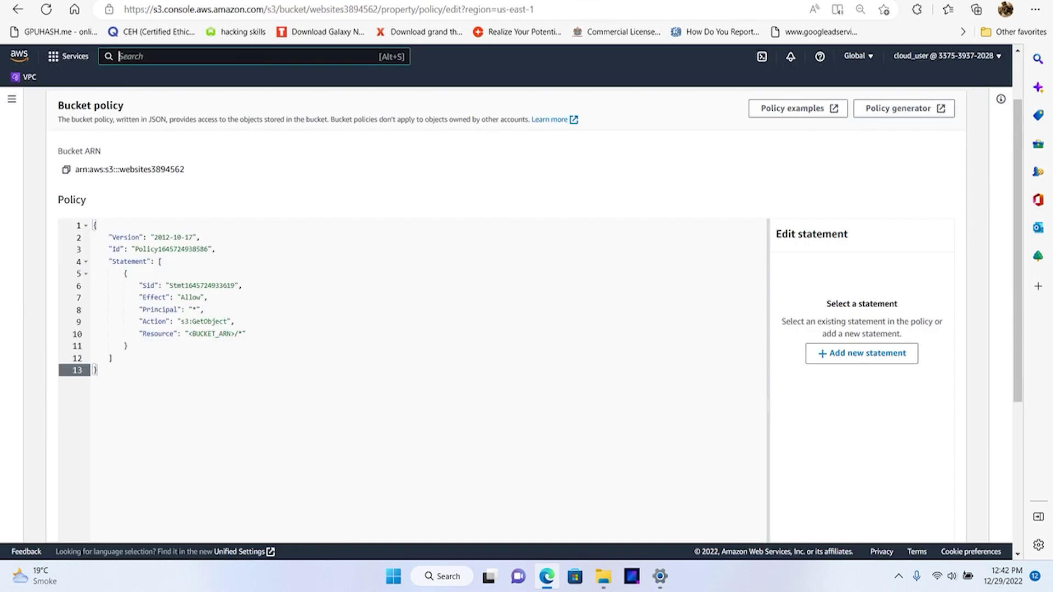
type("s3")
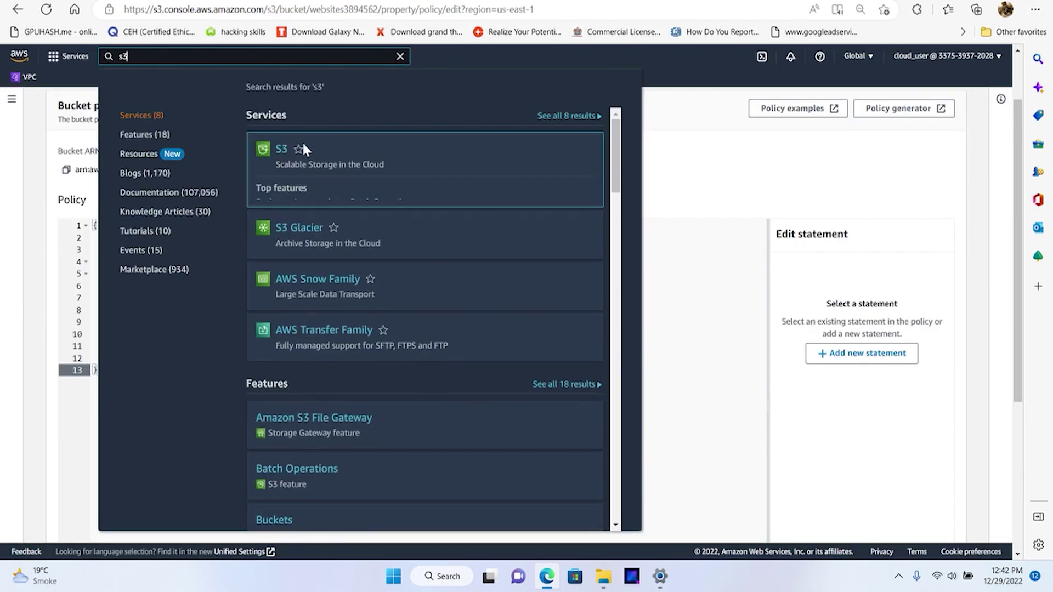
right_click(289, 149)
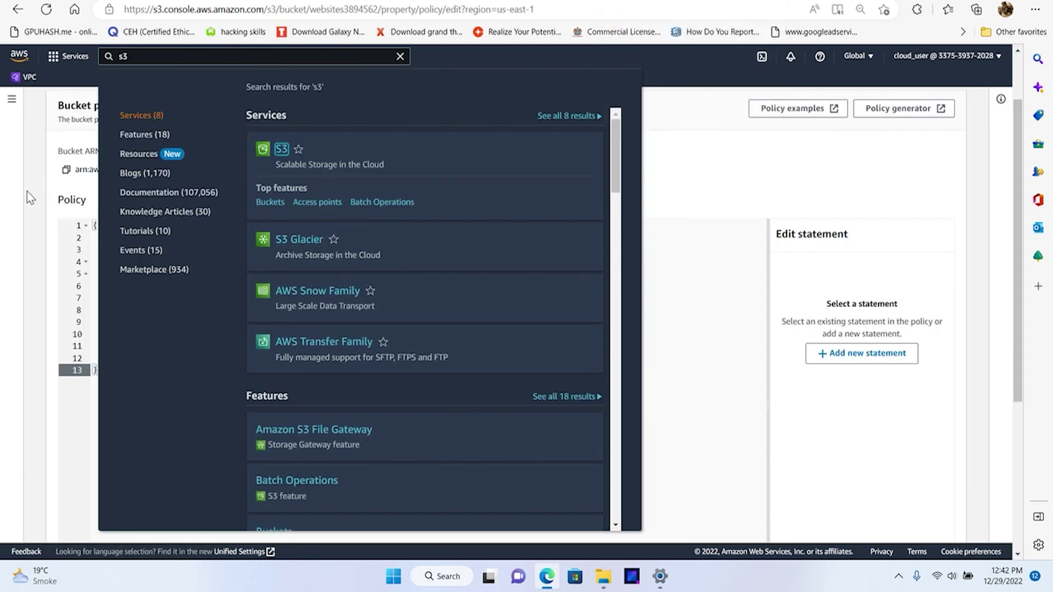
left_click(374, 183)
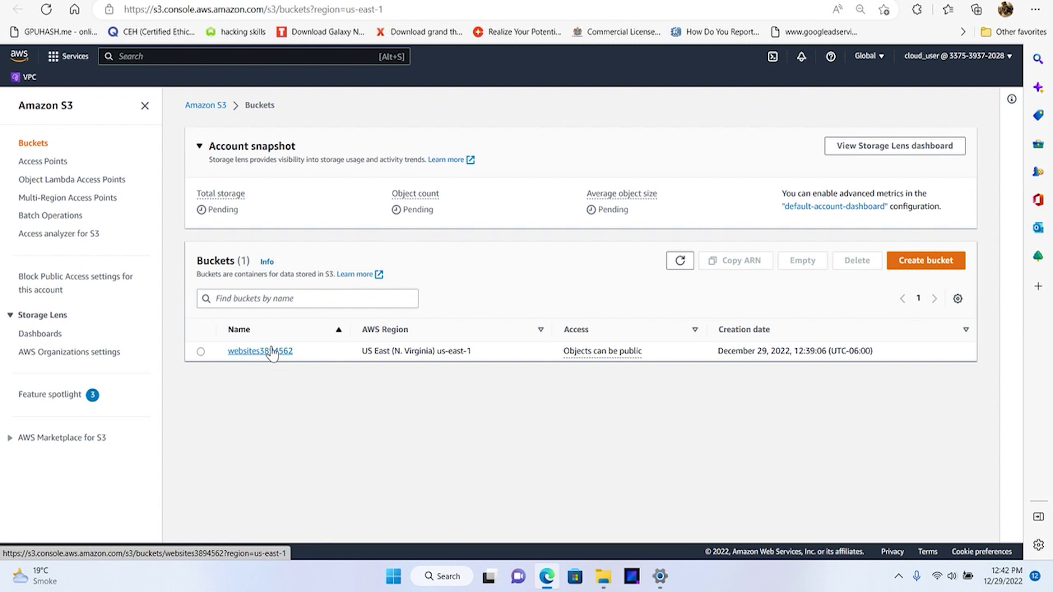
Copy the websites3894562 bucket ARN from the Buckets list and return to the policy editor.
left_click(200, 351)
left_click(734, 261)
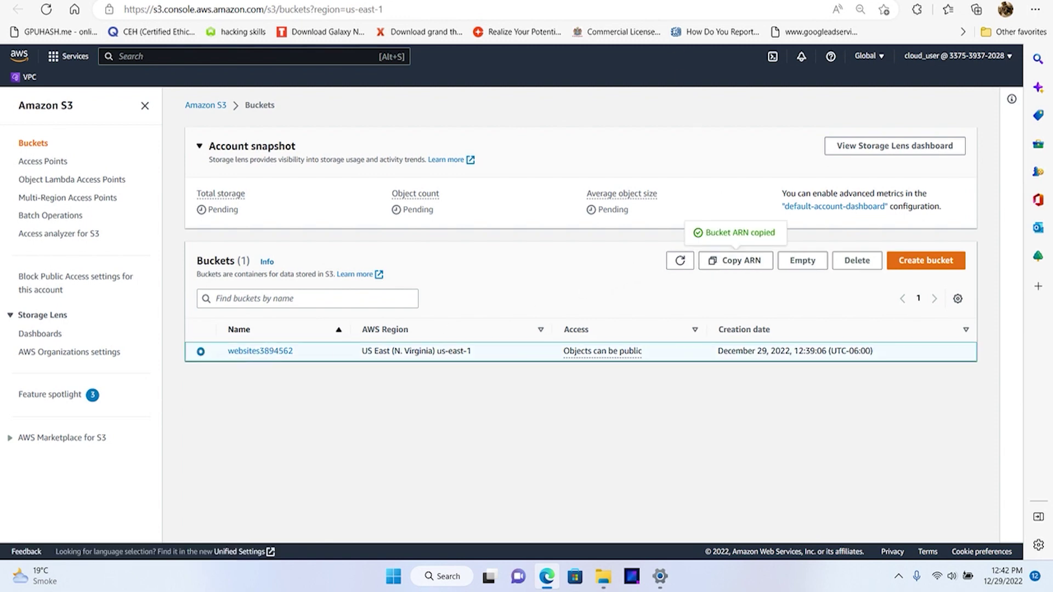
left_click(560, 2)
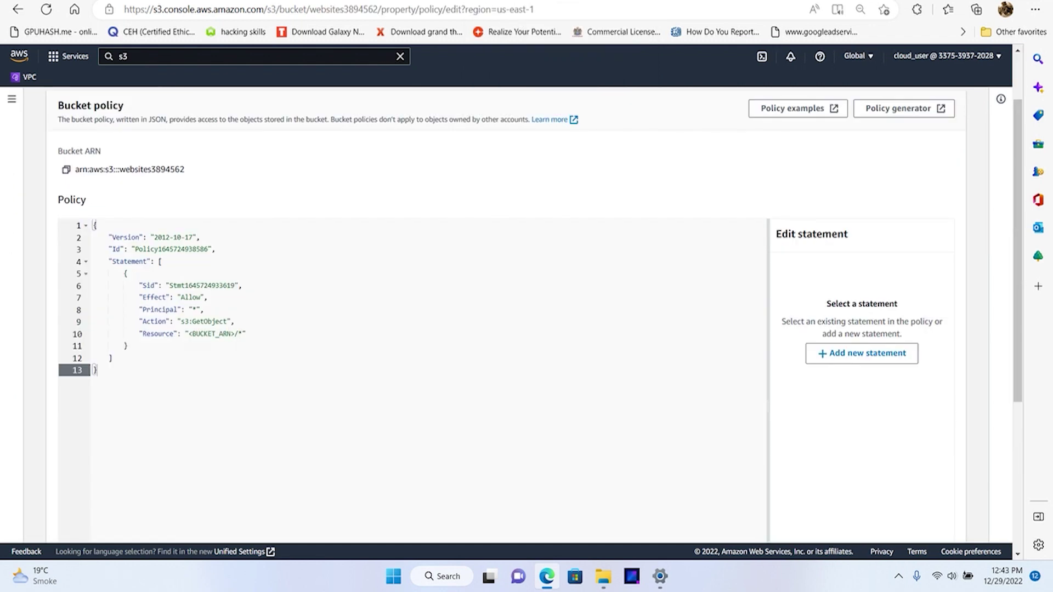
Replace the line-10 <BUCKET_ARN> placeholder with arn:aws:s3:::websites3894562/* and save the policy.
left_click(188, 333)
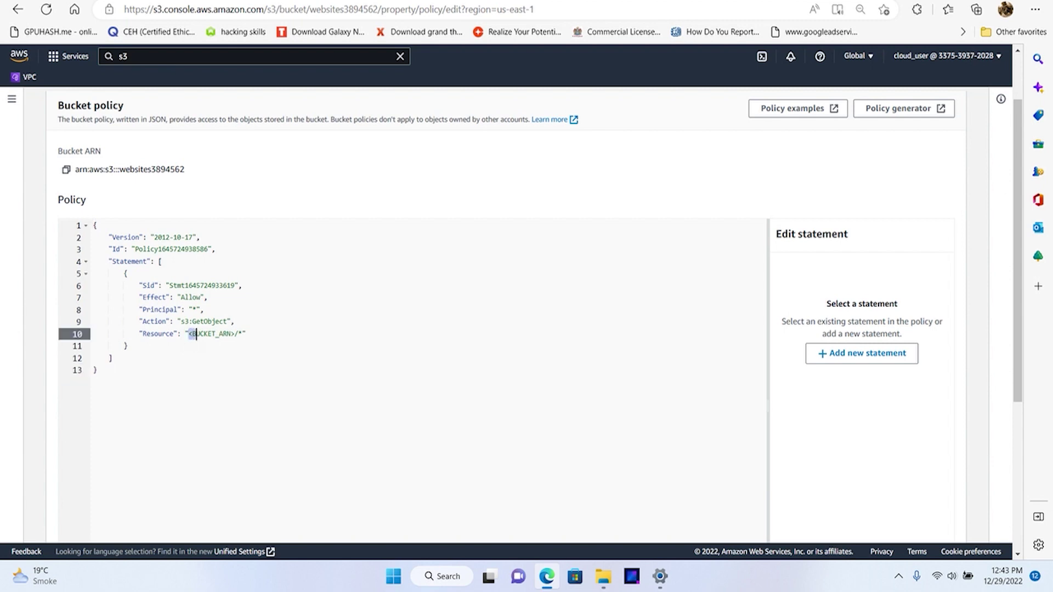
left_click_drag(195, 335, 233, 335)
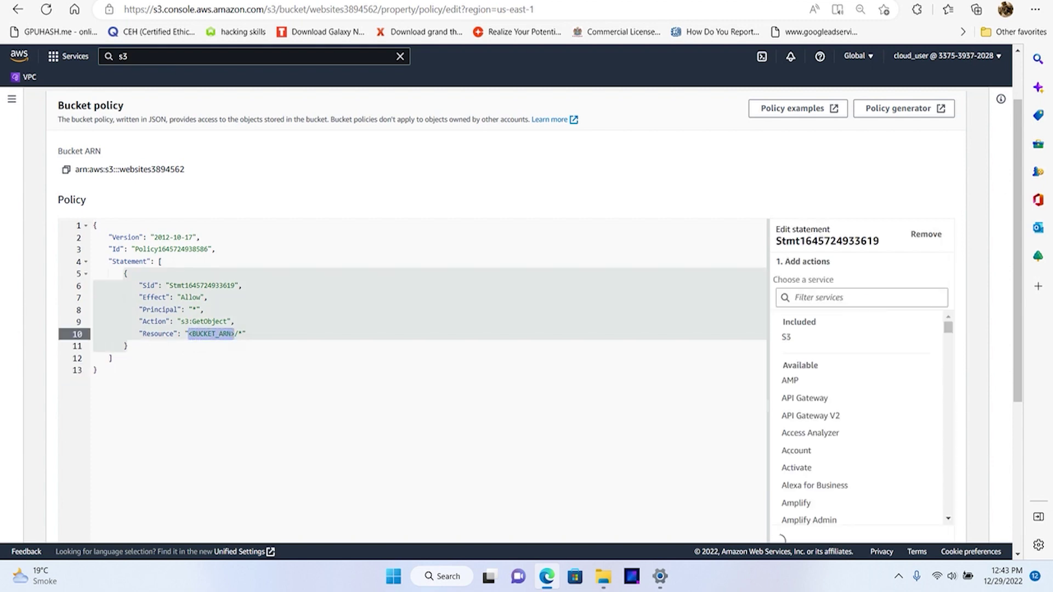
key("ctrl+v")
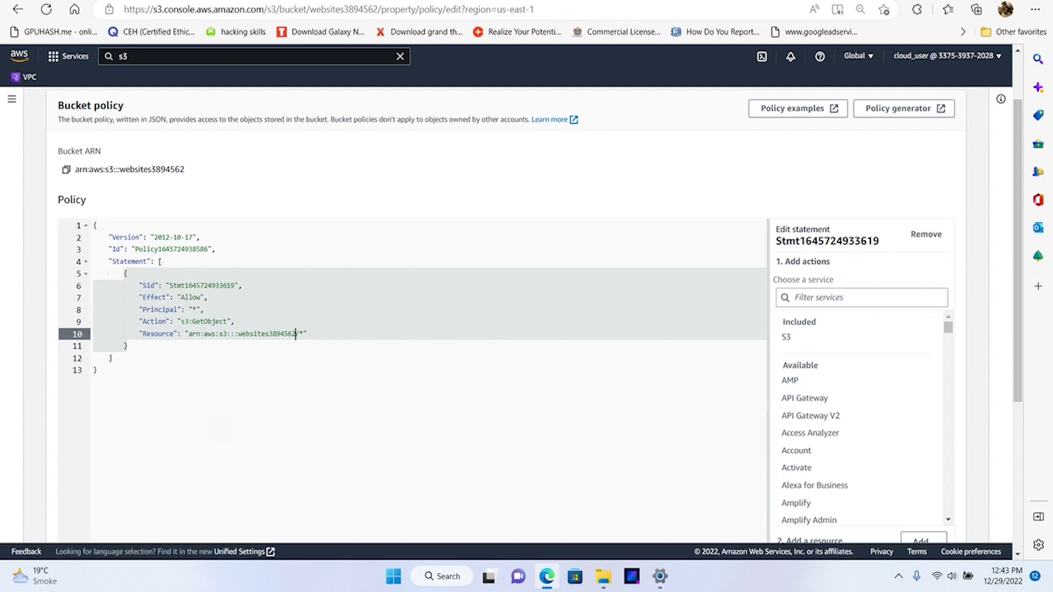
left_click(329, 369)
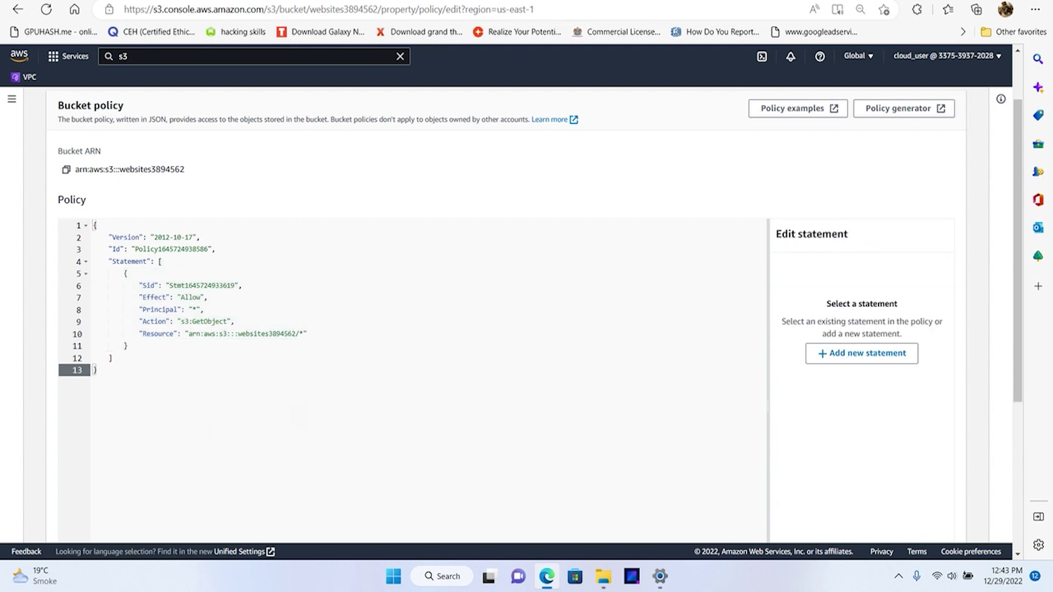
scroll(411, 329, "down", 2)
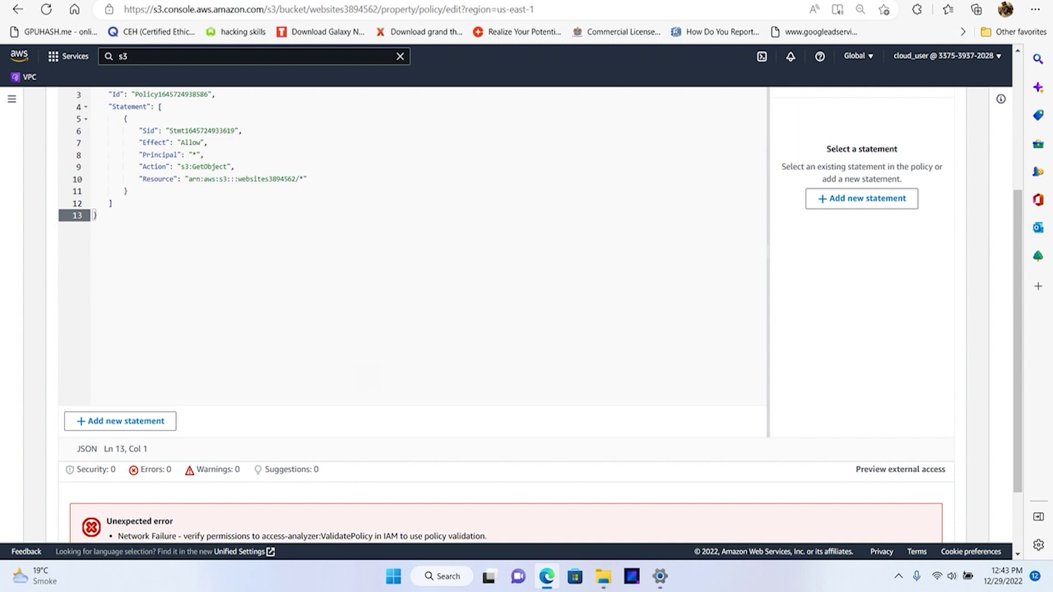
scroll(411, 330, "down", 1)
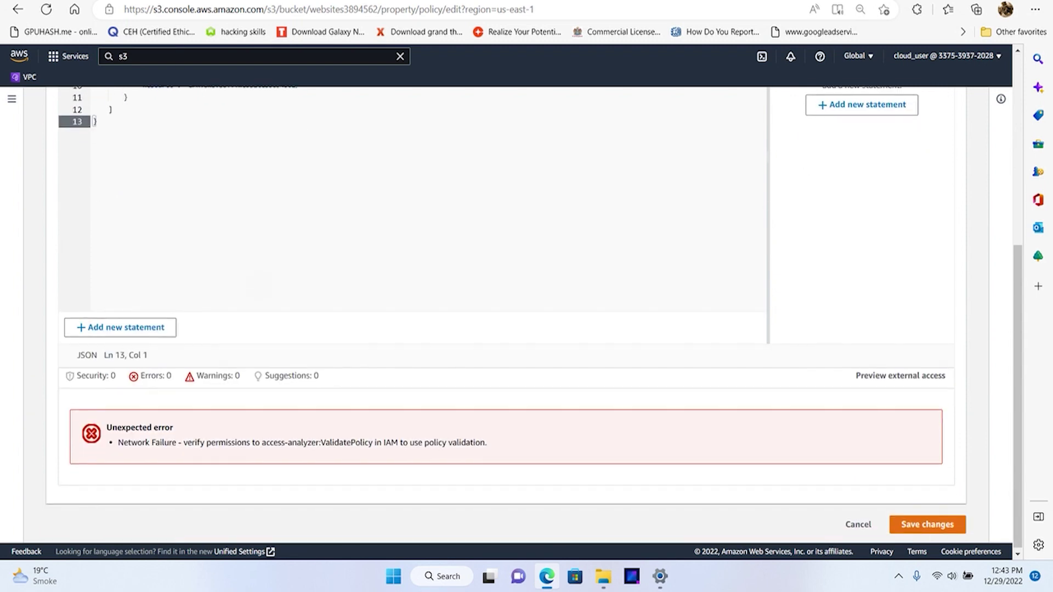
left_click(928, 522)
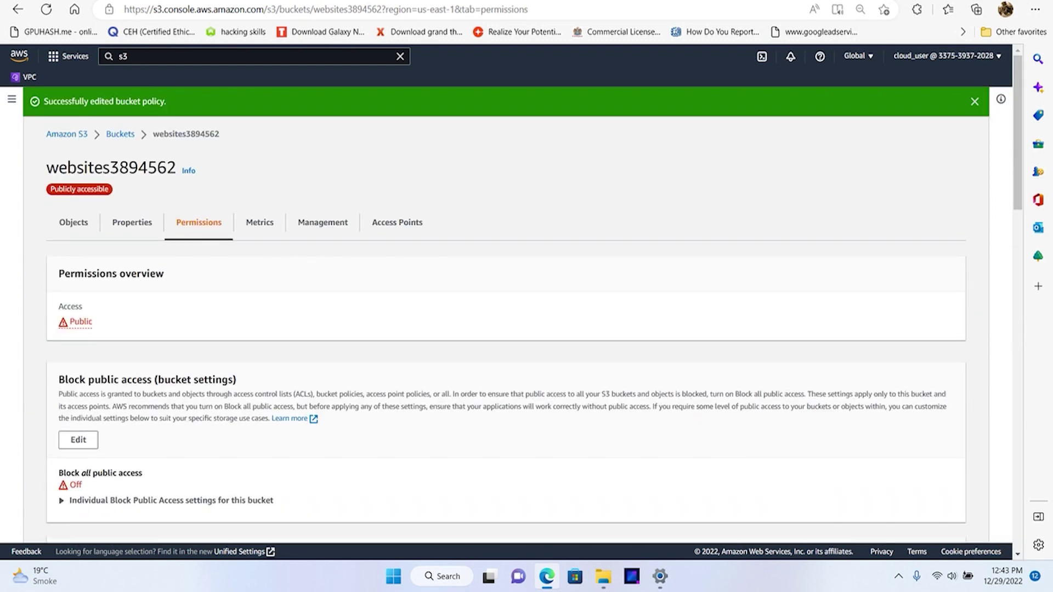
Reload the websites3894562 endpoint so it shows the static website page, then edit its URL.
key("ctrl+Tab")
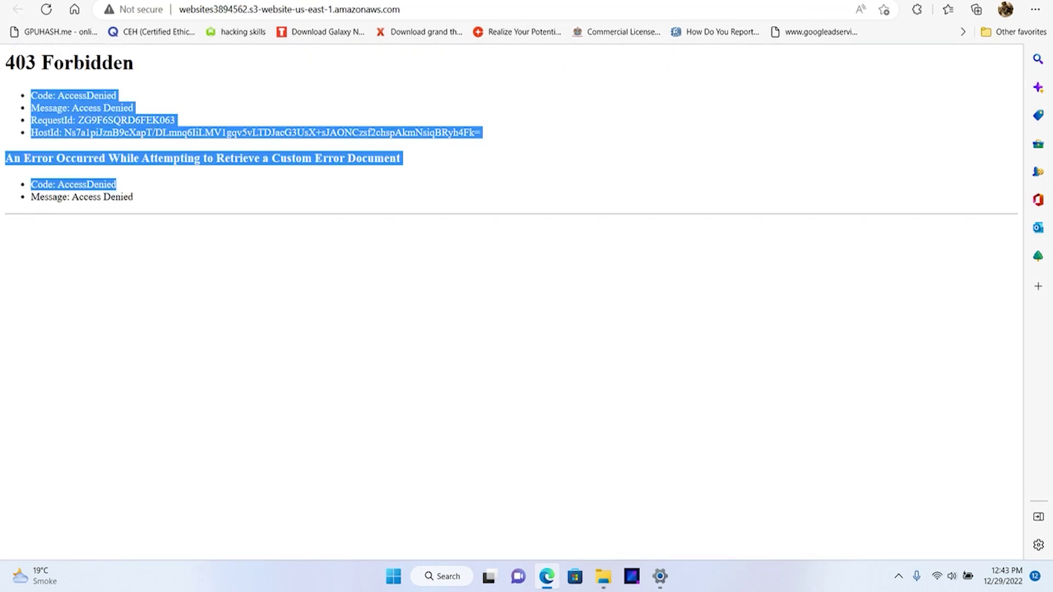
left_click(289, 9)
key("Return")
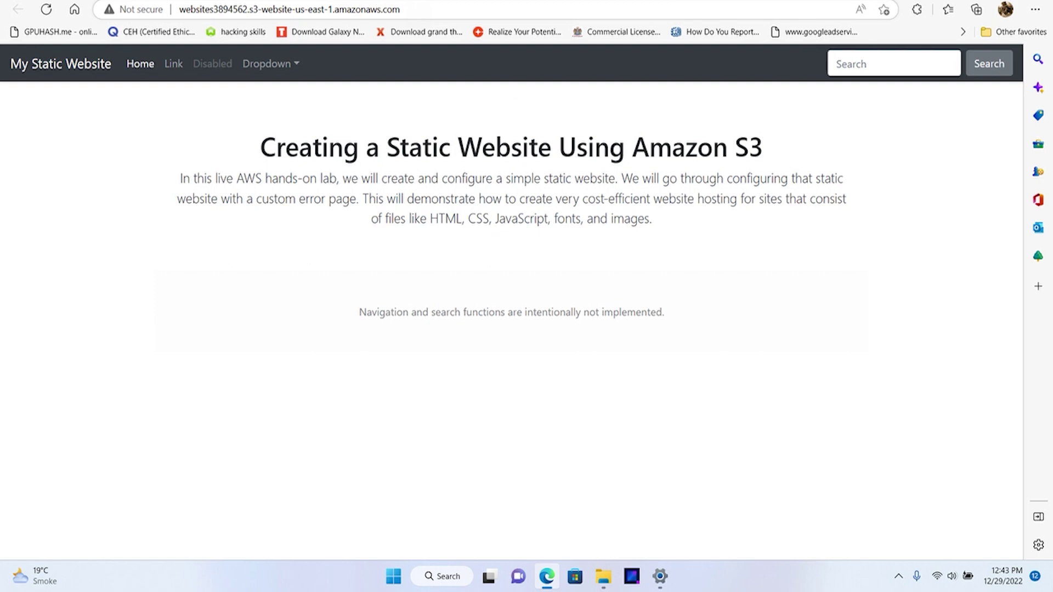
left_click(404, 9)
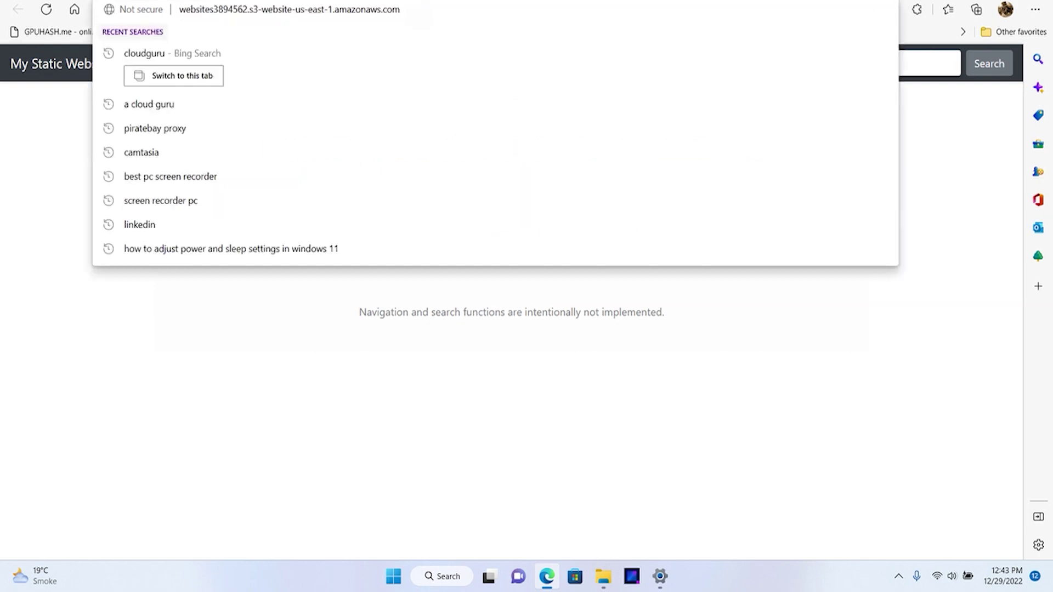
type("/")
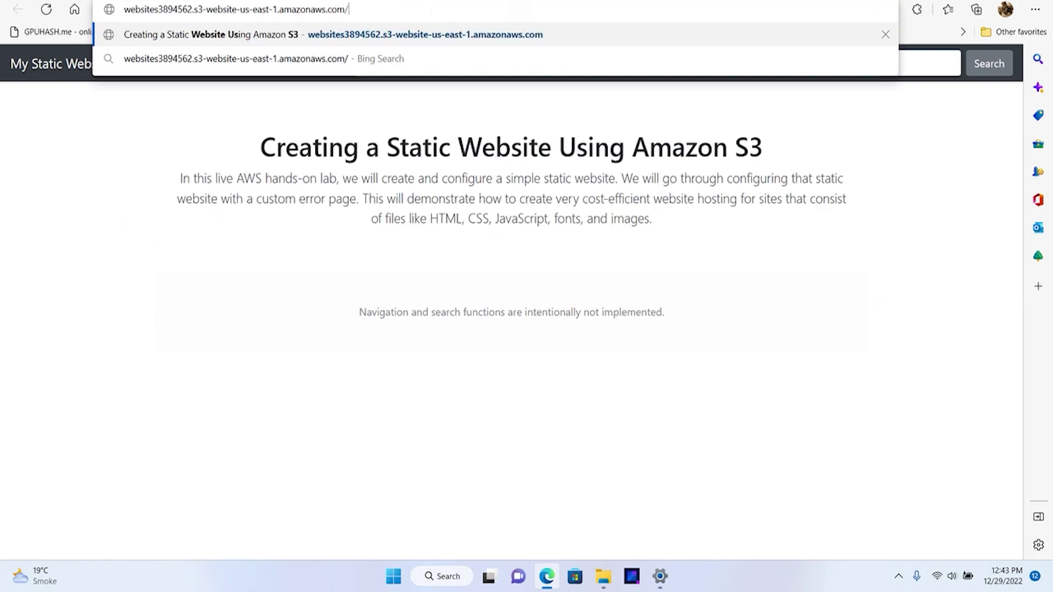
type("djklsngfjklsn")
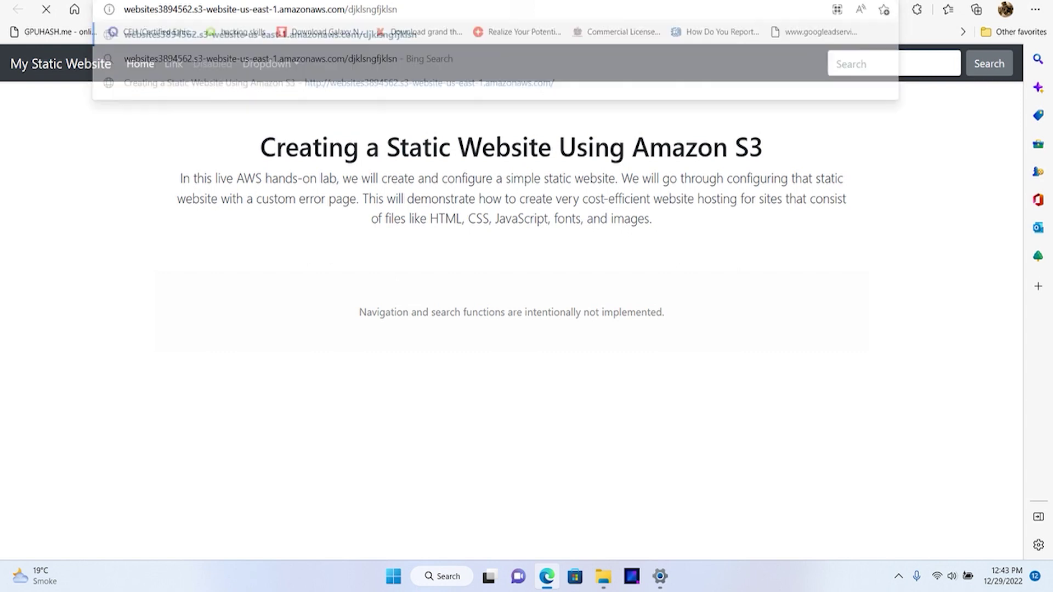